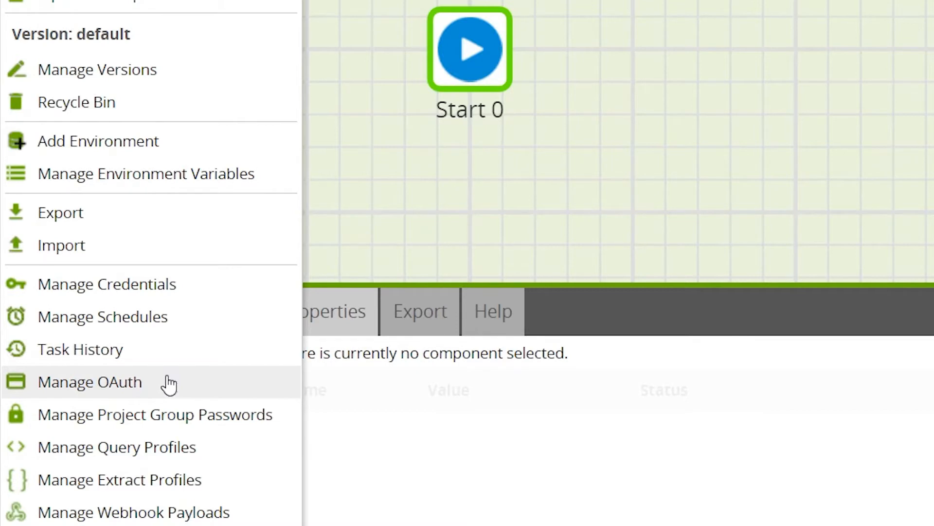
Step: Add an OAuth entry named FacebookOAuth for the Facebook service
{"action": "left_click", "coordinate": [169, 383]}
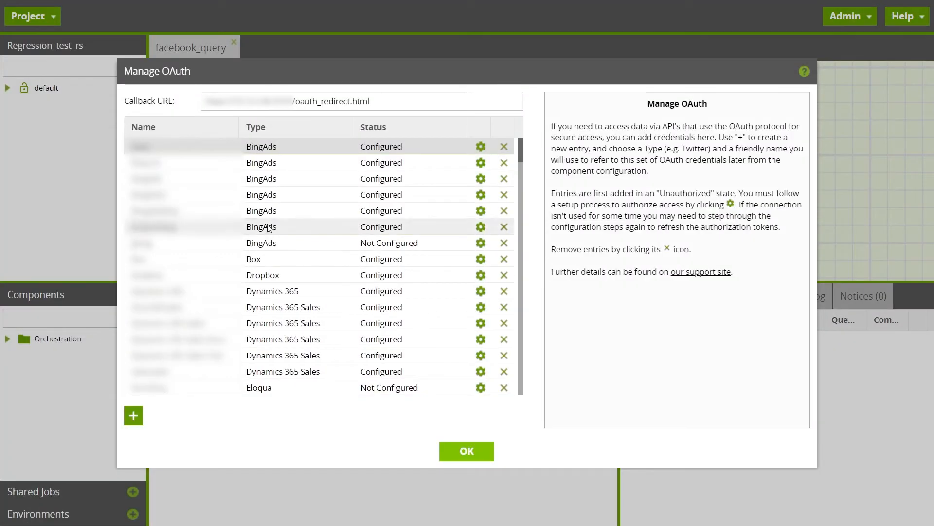
{"action": "left_click", "coordinate": [133, 416]}
{"action": "left_click", "coordinate": [409, 244]}
{"action": "type", "text": "Face"}
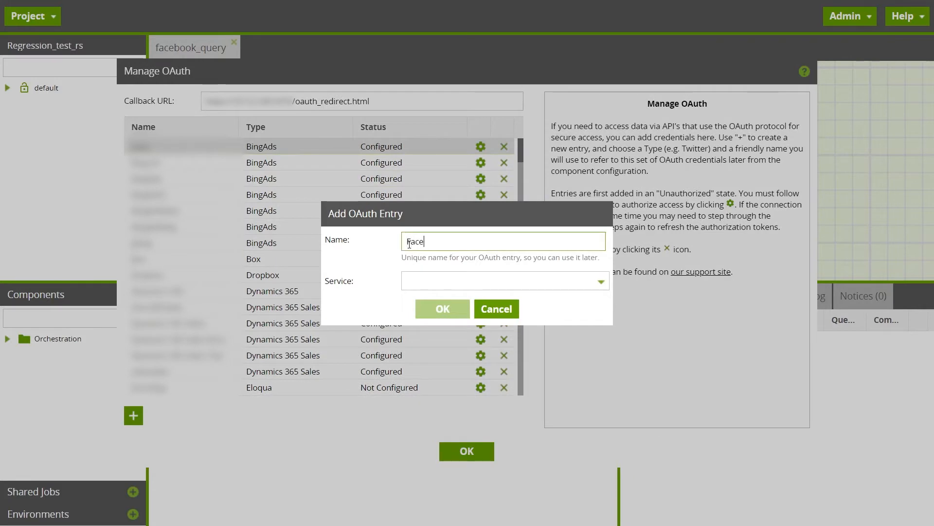
{"action": "type", "text": "bookOAuth"}
{"action": "left_click", "coordinate": [603, 284]}
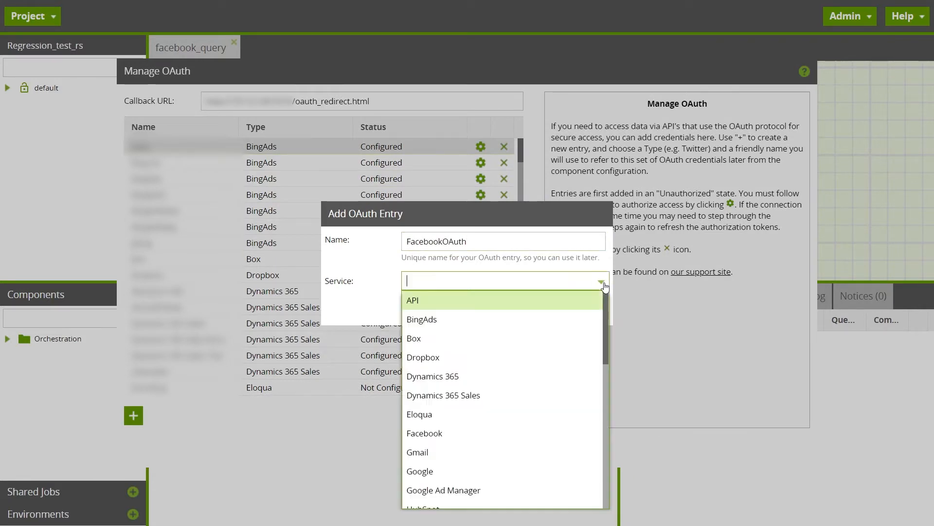
{"action": "left_click", "coordinate": [495, 434]}
{"action": "left_click", "coordinate": [448, 310]}
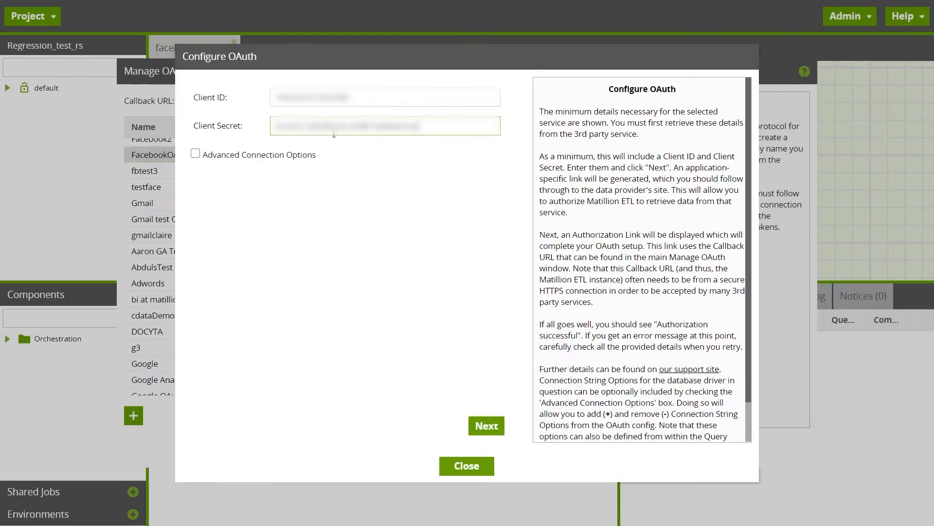
Step: Submit the client ID and client secret for the FacebookOAuth entry and follow its authorization link
{"action": "left_click", "coordinate": [484, 426]}
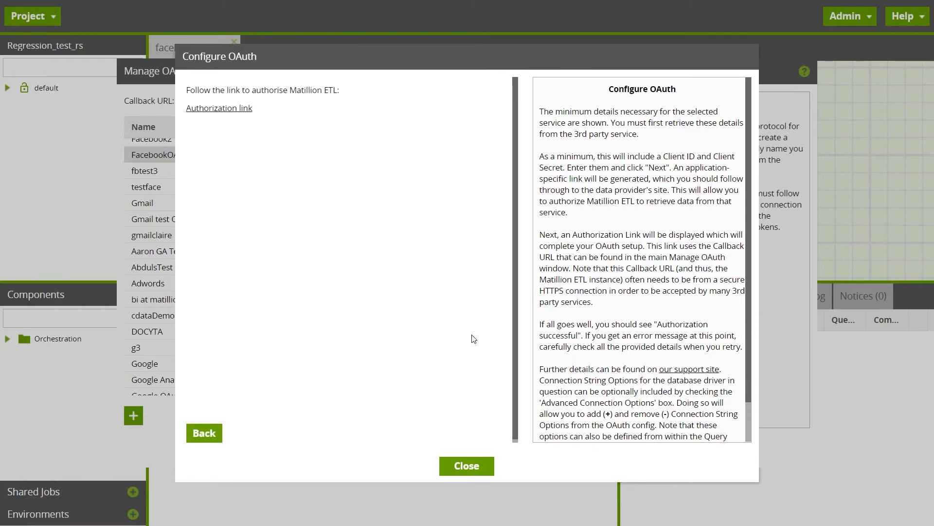
{"action": "left_click", "coordinate": [244, 111]}
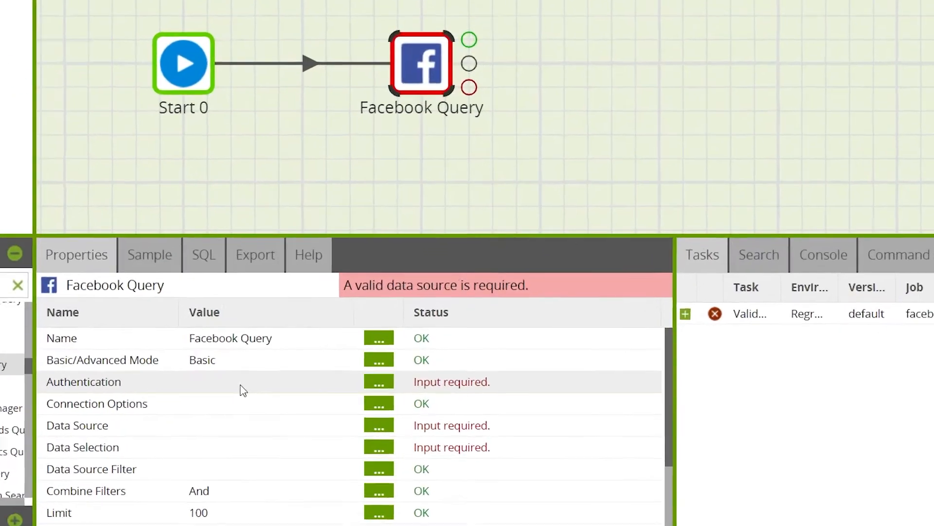
Step: Set the Facebook Query component's authentication to FacebookOAuth
{"action": "double_click", "coordinate": [290, 389]}
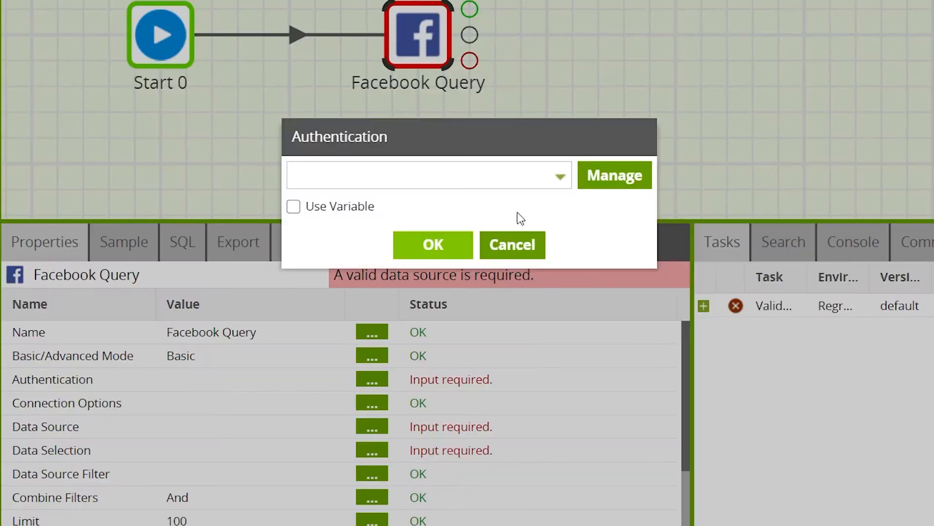
{"action": "left_click", "coordinate": [560, 184]}
{"action": "type", "text": "face"}
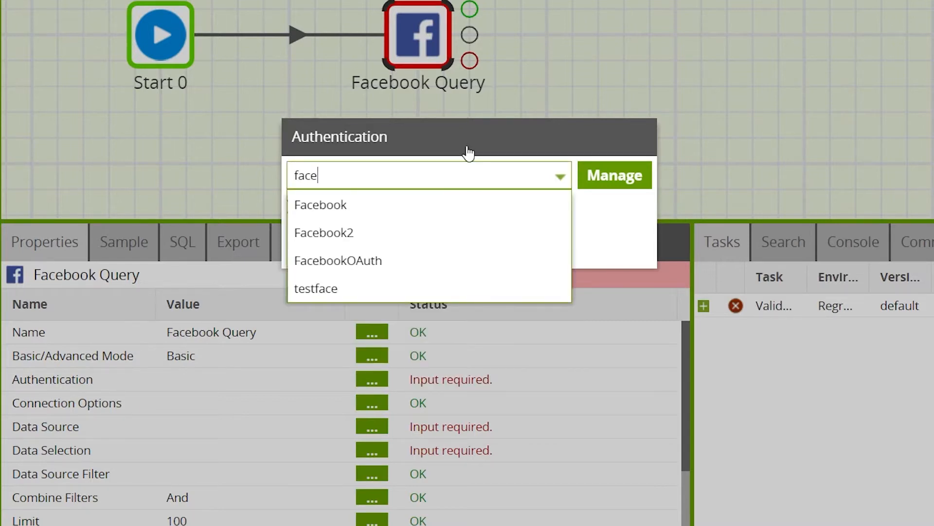
{"action": "left_click", "coordinate": [482, 256]}
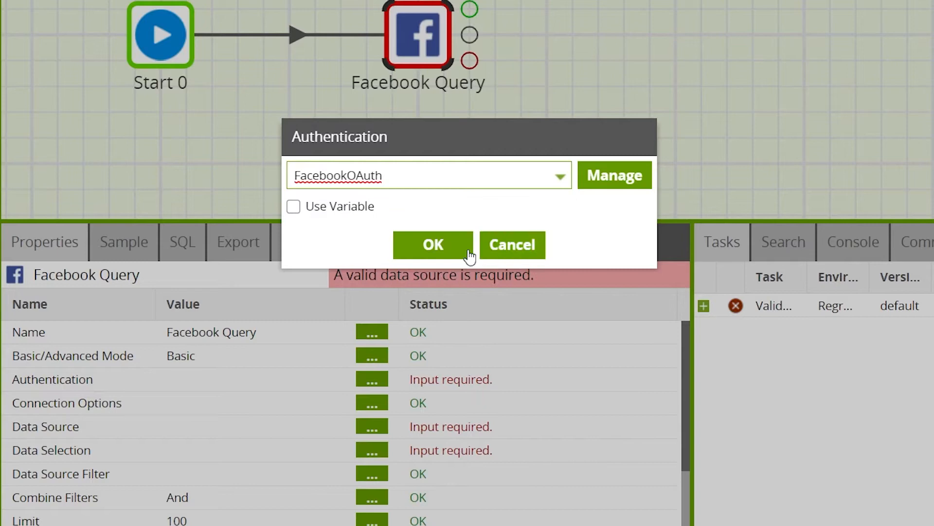
{"action": "left_click", "coordinate": [444, 253]}
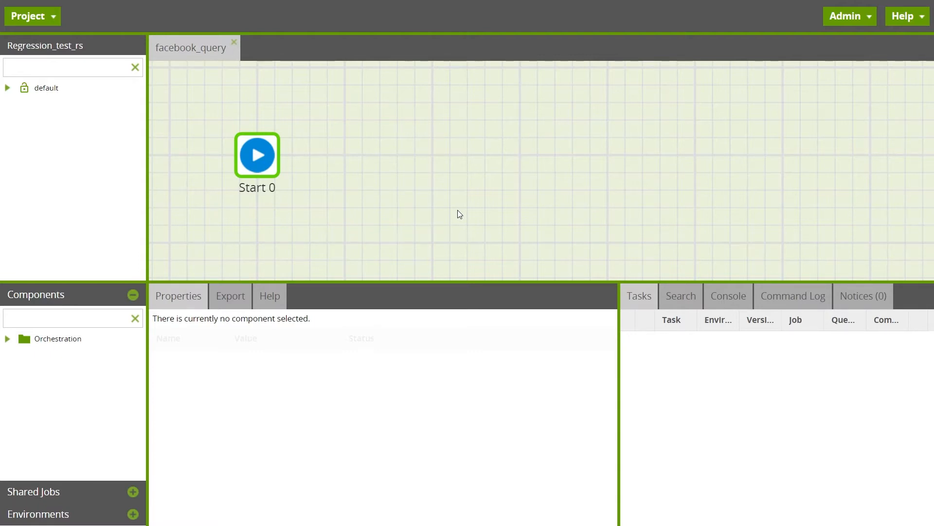
Step: Add the Facebook Query component from the Orchestration load connectors to the canvas, connected after Start 0
{"action": "left_click", "coordinate": [9, 346]}
{"action": "left_click", "coordinate": [26, 387]}
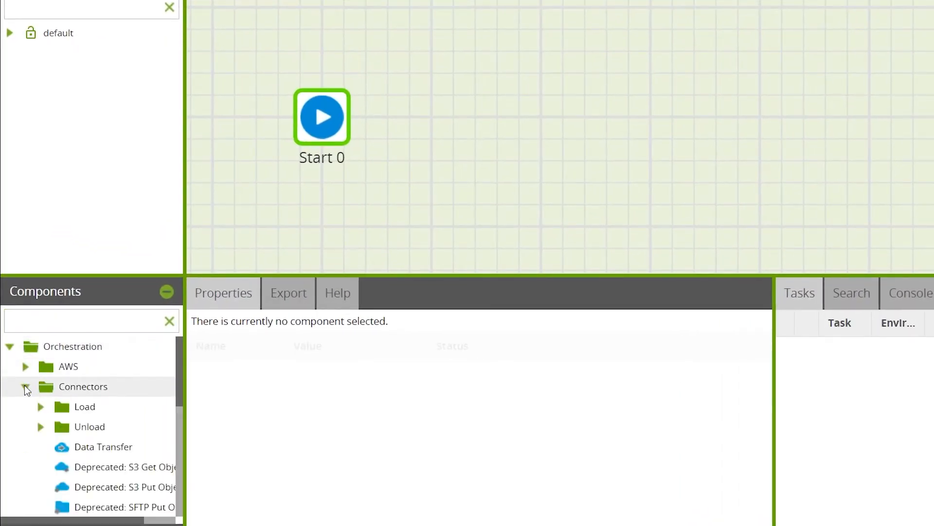
{"action": "left_click", "coordinate": [40, 407]}
{"action": "left_click_drag", "start_coordinate": [178, 346], "coordinate": [160, 398]}
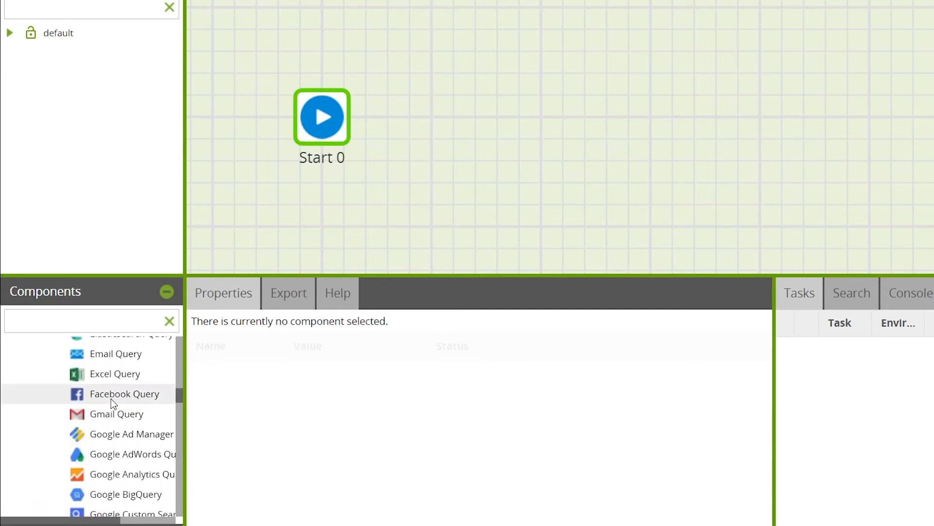
{"action": "left_click_drag", "start_coordinate": [105, 398], "coordinate": [612, 116]}
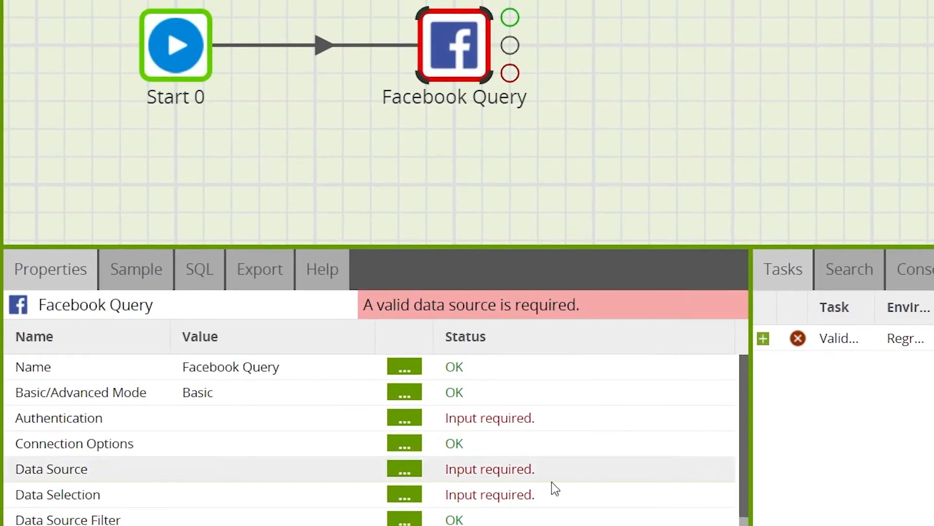
Step: Select FacebookOAuth as the authentication for the newly placed Facebook Query component
{"action": "left_click_drag", "start_coordinate": [753, 384], "coordinate": [747, 308]}
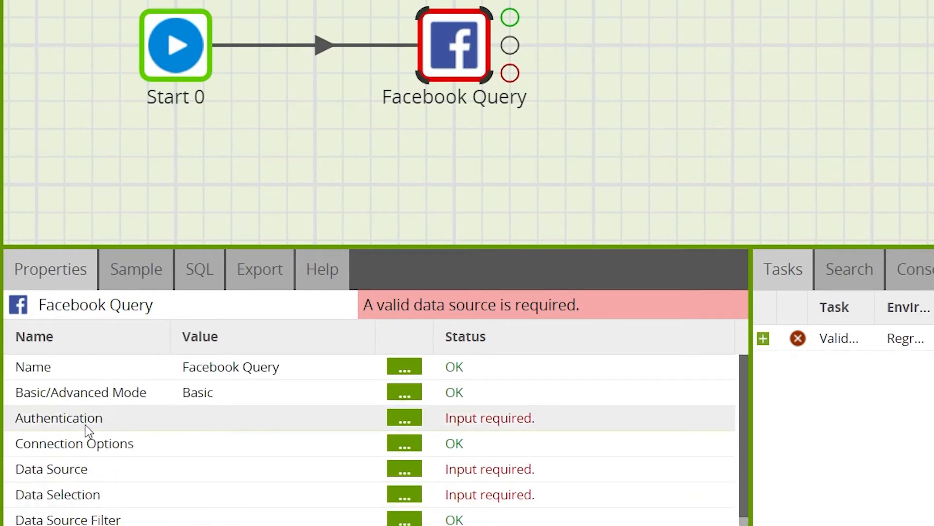
{"action": "double_click", "coordinate": [246, 427]}
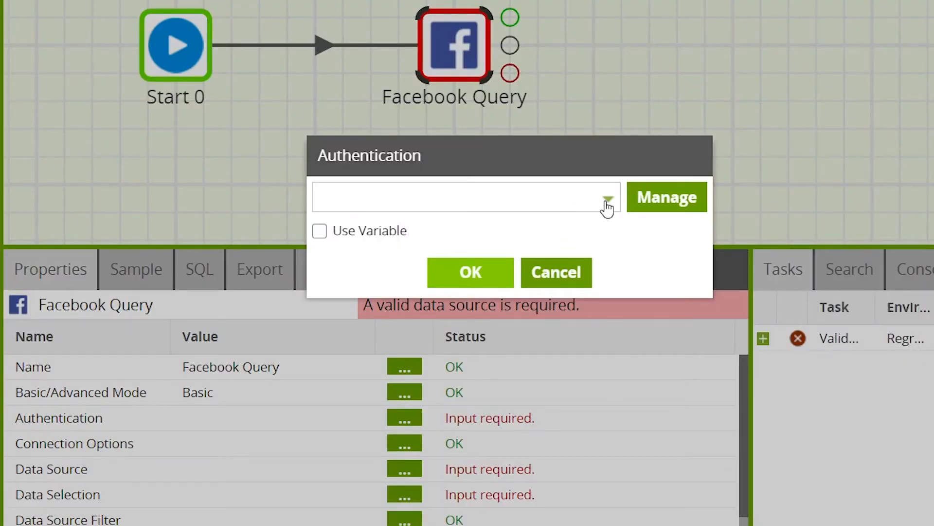
{"action": "left_click", "coordinate": [474, 196]}
{"action": "type", "text": "face"}
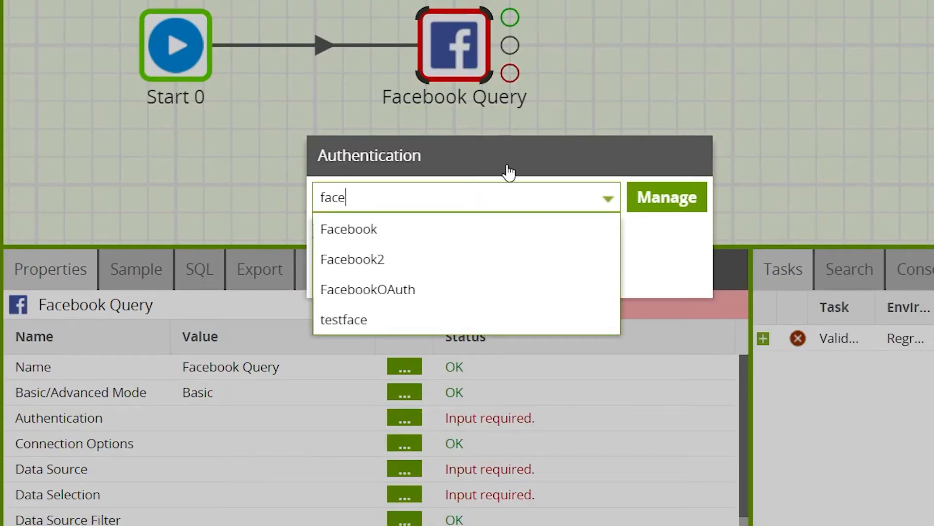
{"action": "left_click", "coordinate": [521, 288]}
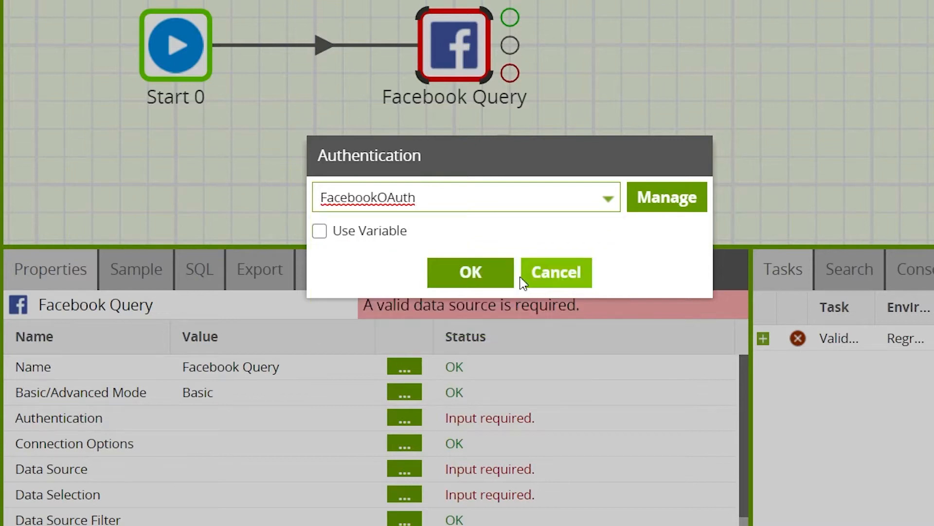
{"action": "left_click", "coordinate": [448, 273]}
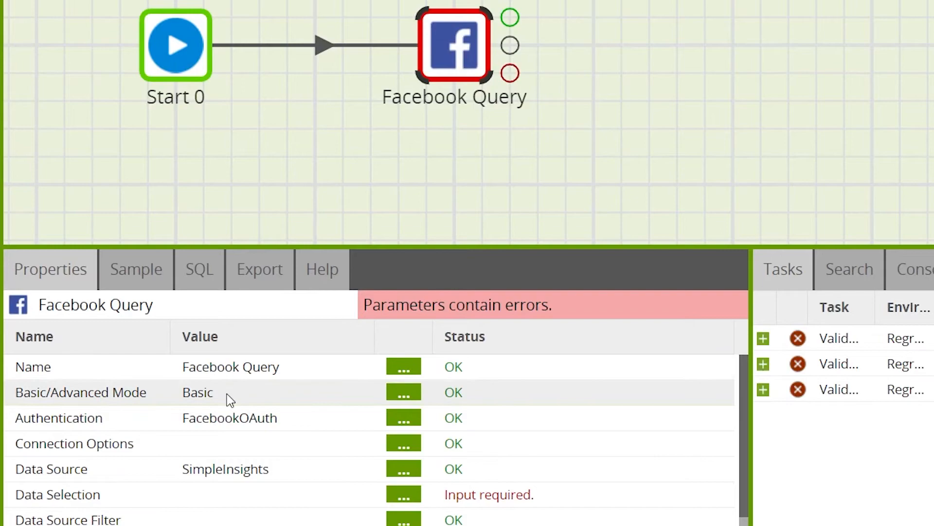
Step: Review the Basic/Advanced Mode options of the Facebook Query component and keep Basic
{"action": "left_click", "coordinate": [269, 395]}
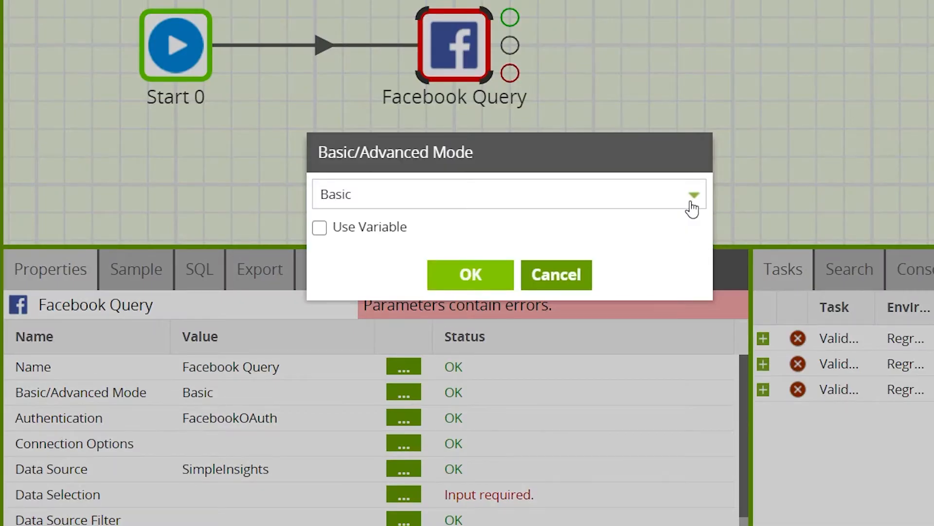
{"action": "left_click", "coordinate": [693, 208]}
{"action": "left_click", "coordinate": [652, 255]}
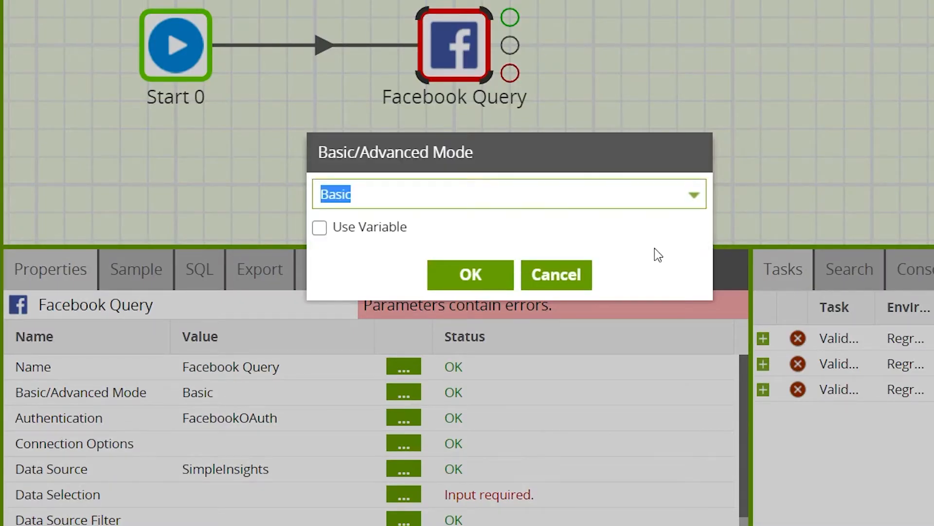
{"action": "left_click", "coordinate": [457, 278]}
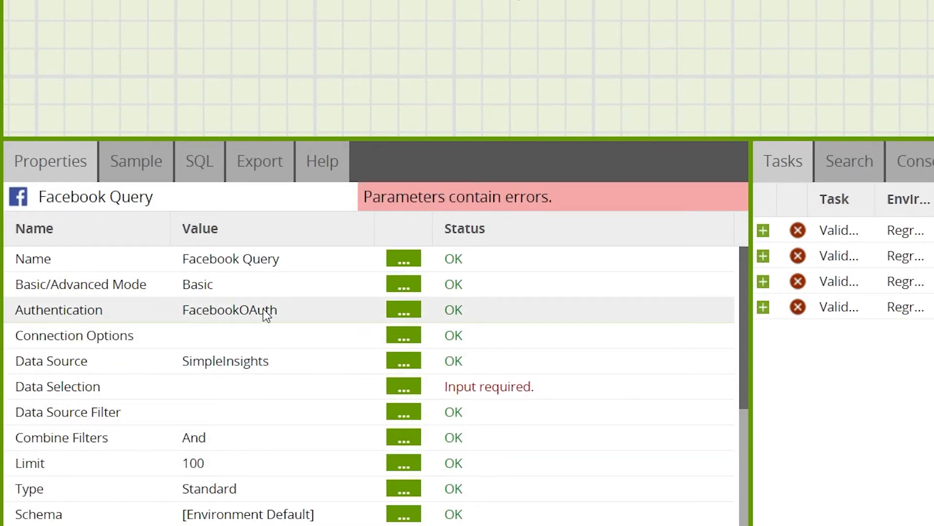
Step: Switch the Facebook Query component's Basic/Advanced Mode to Advanced
{"action": "double_click", "coordinate": [256, 284]}
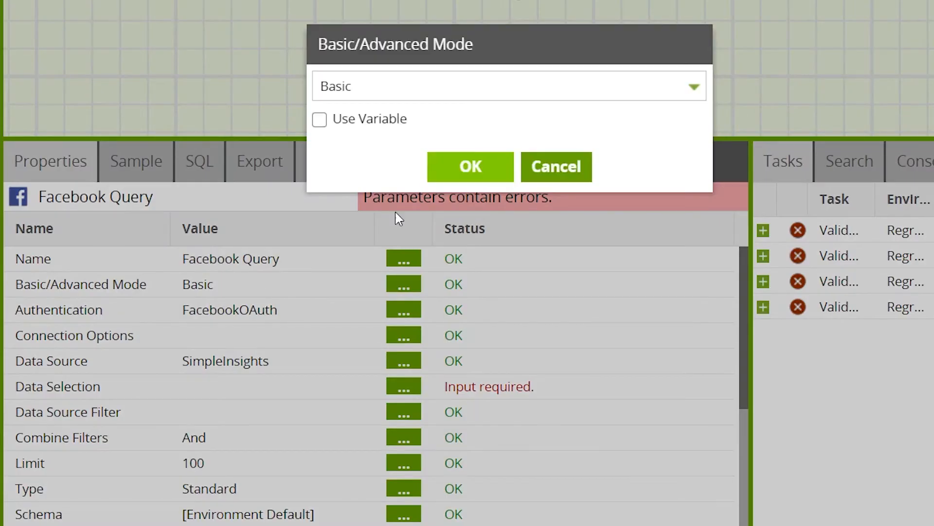
{"action": "left_click", "coordinate": [494, 90]}
{"action": "left_click", "coordinate": [365, 119]}
{"action": "left_click", "coordinate": [472, 166]}
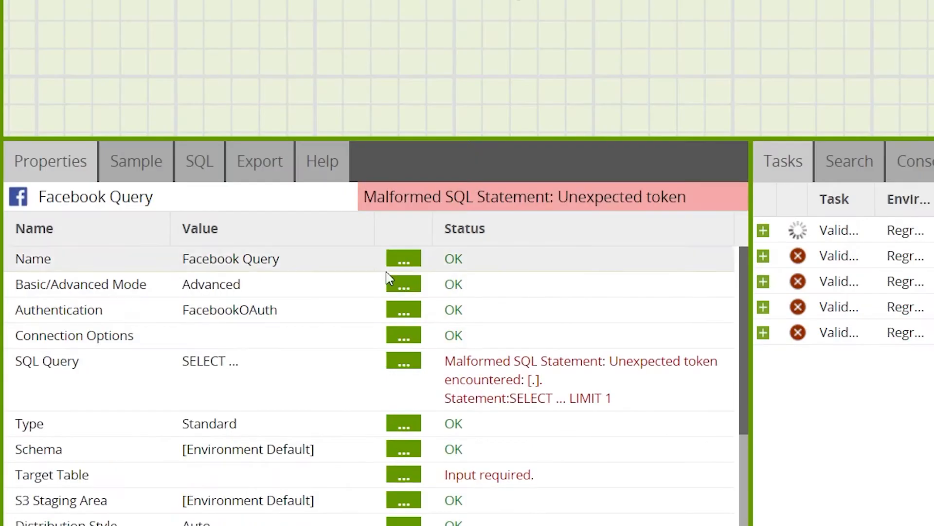
Step: Draft "SELECT * from" in the component's SQL query and close the editor without saving
{"action": "double_click", "coordinate": [226, 374]}
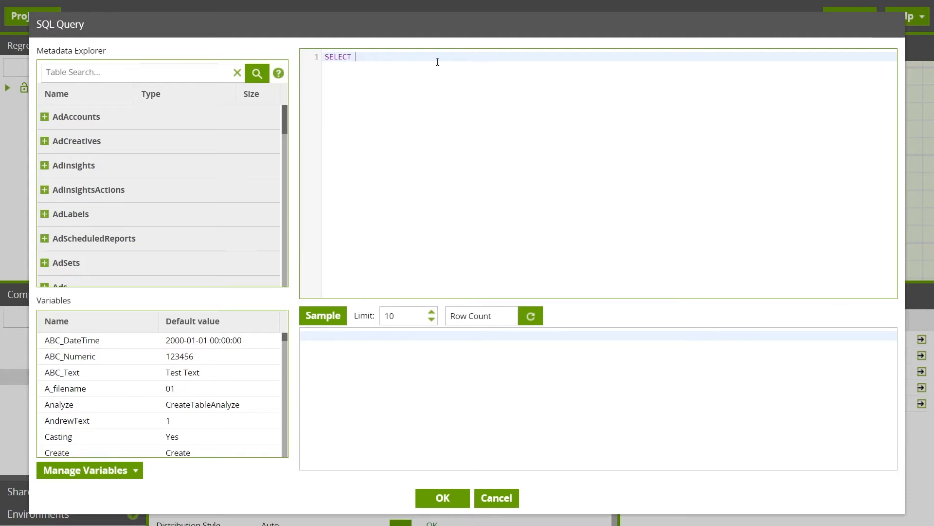
{"action": "type", "text": "from"}
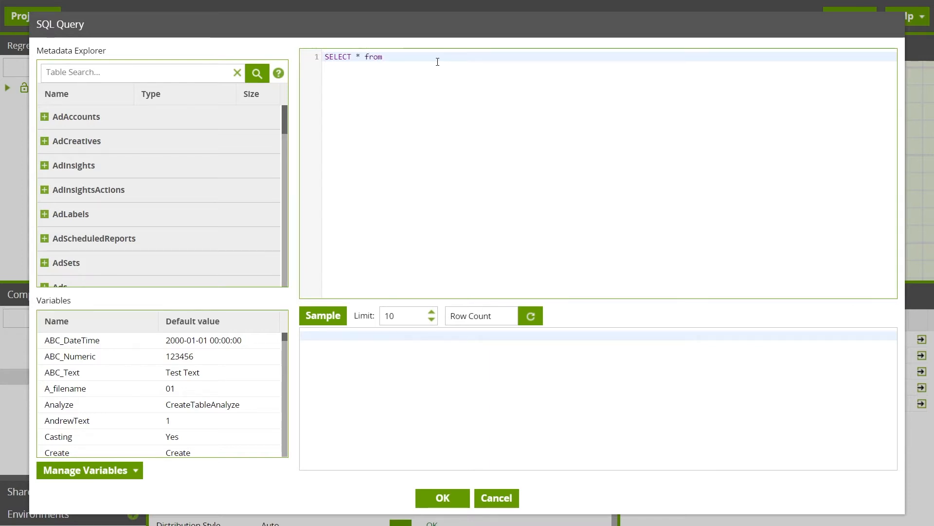
{"action": "type", "text": "..."}
{"action": "key", "text": "BackSpace"}
{"action": "key", "text": "BackSpace"}
{"action": "key", "text": "BackSpace"}
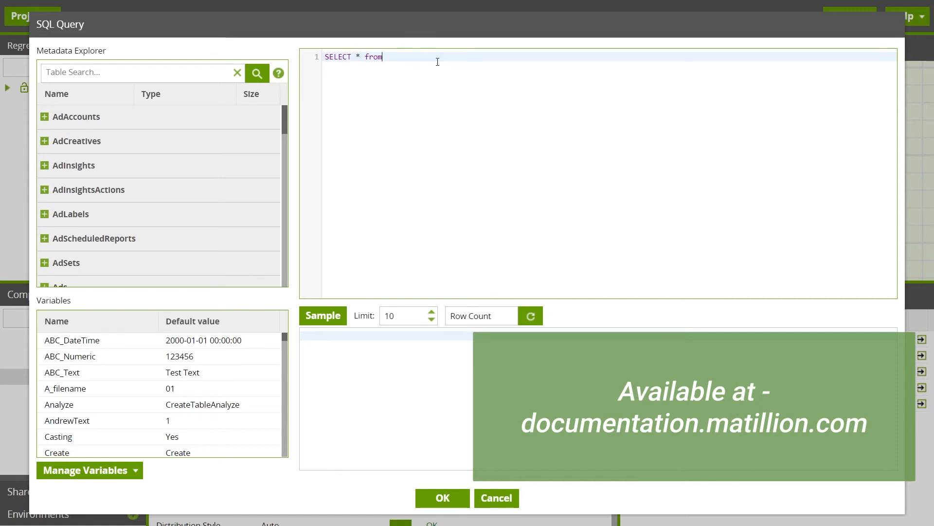
{"action": "left_click", "coordinate": [515, 505]}
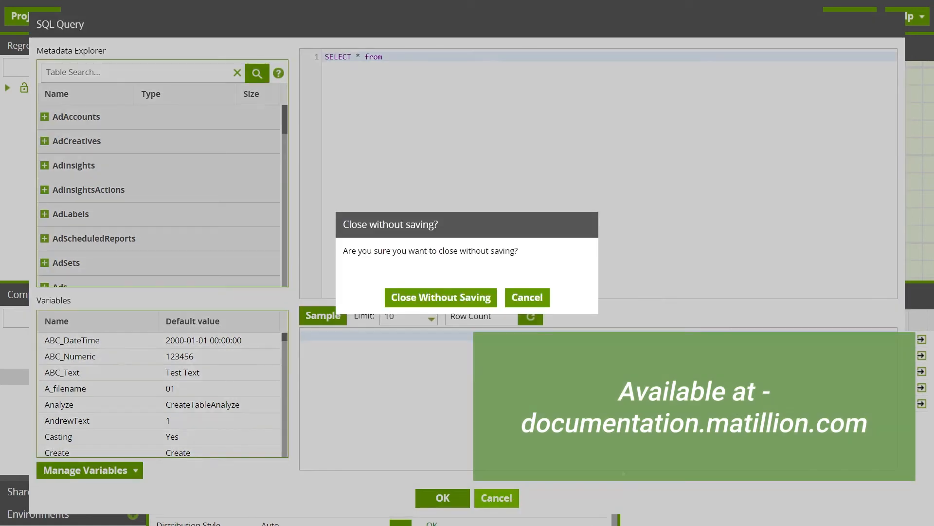
{"action": "left_click", "coordinate": [441, 296]}
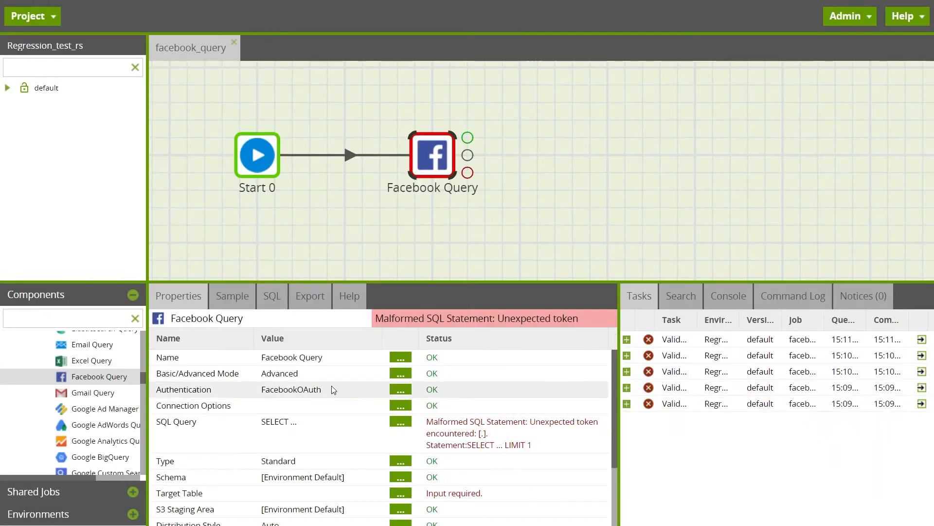
Step: Return the Facebook Query component's Basic/Advanced Mode to Basic
{"action": "left_click", "coordinate": [400, 373]}
{"action": "left_click", "coordinate": [455, 249]}
{"action": "left_click", "coordinate": [360, 294]}
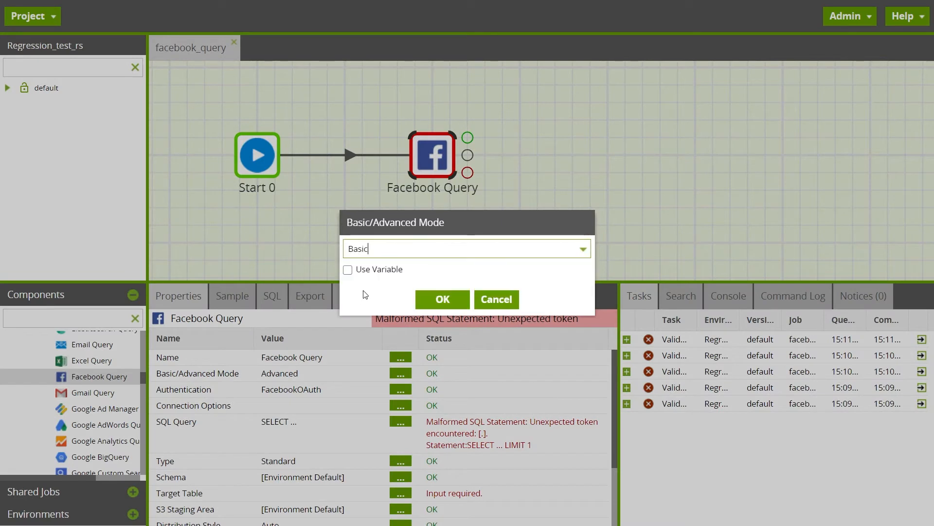
{"action": "left_click", "coordinate": [443, 300]}
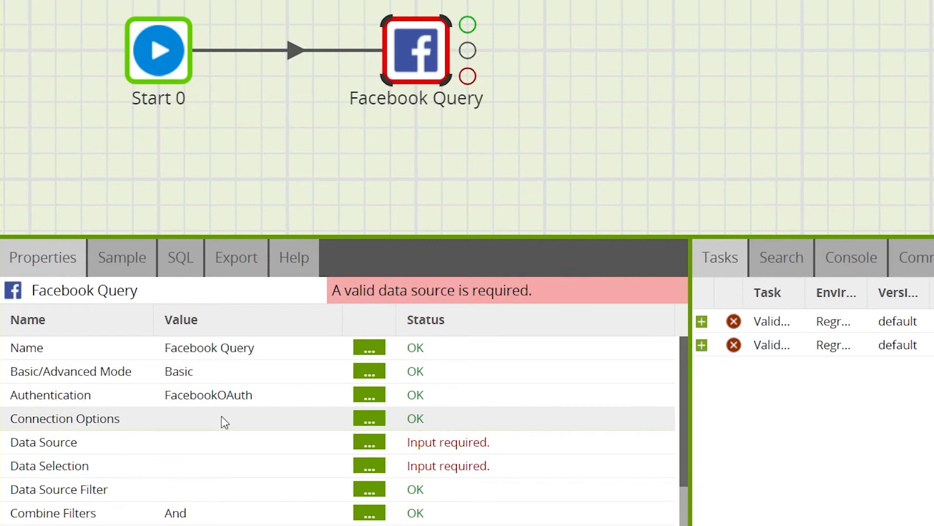
Step: Set the Facebook Query component's Data Source to SimpleInsights
{"action": "left_click", "coordinate": [369, 442]}
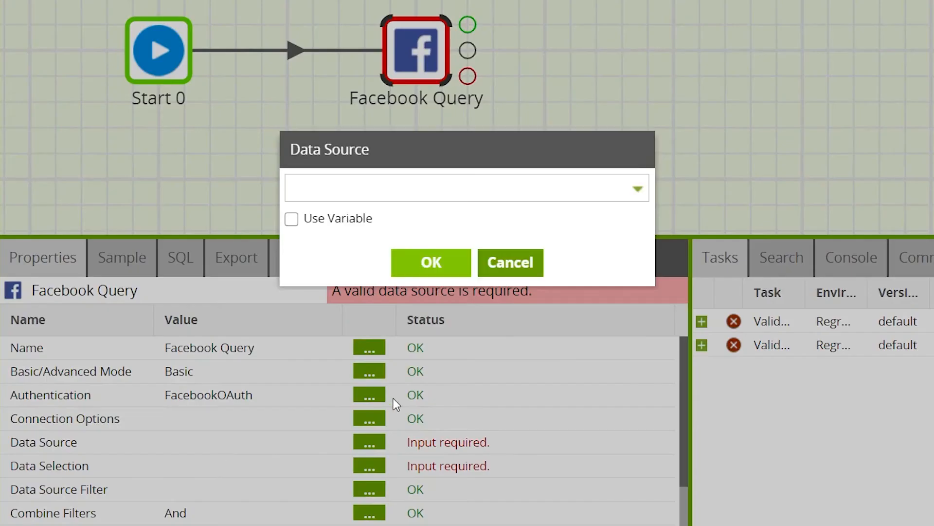
{"action": "left_click", "coordinate": [418, 195]}
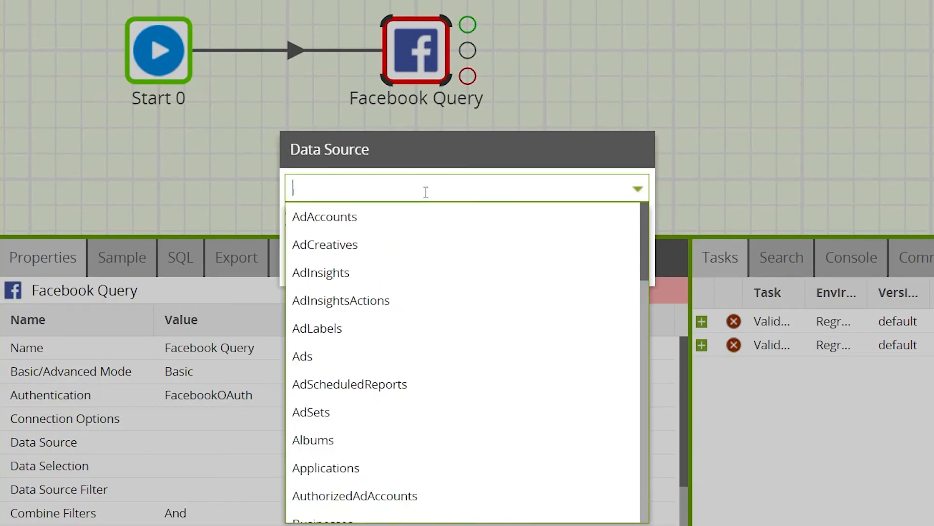
{"action": "scroll", "coordinate": [448, 313], "scroll_direction": "down", "scroll_amount": 8}
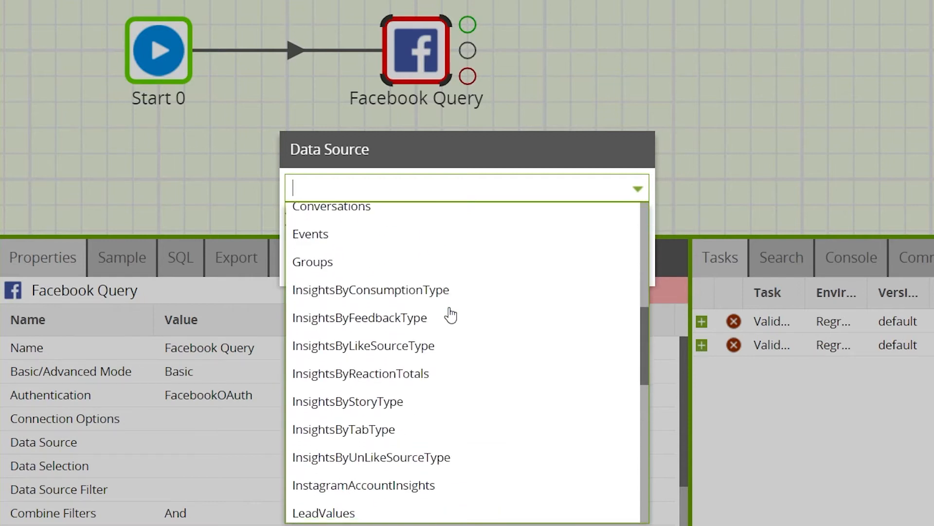
{"action": "scroll", "coordinate": [448, 313], "scroll_direction": "down", "scroll_amount": 3}
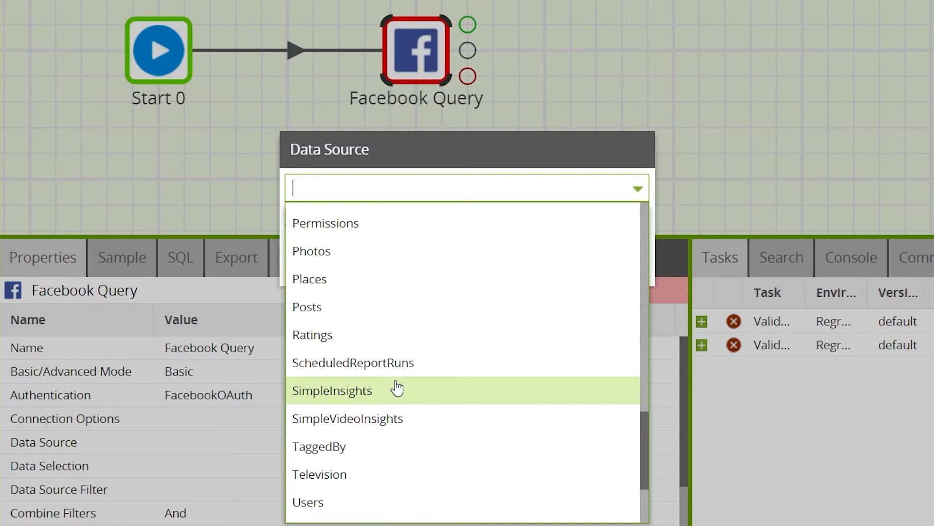
{"action": "left_click", "coordinate": [397, 388]}
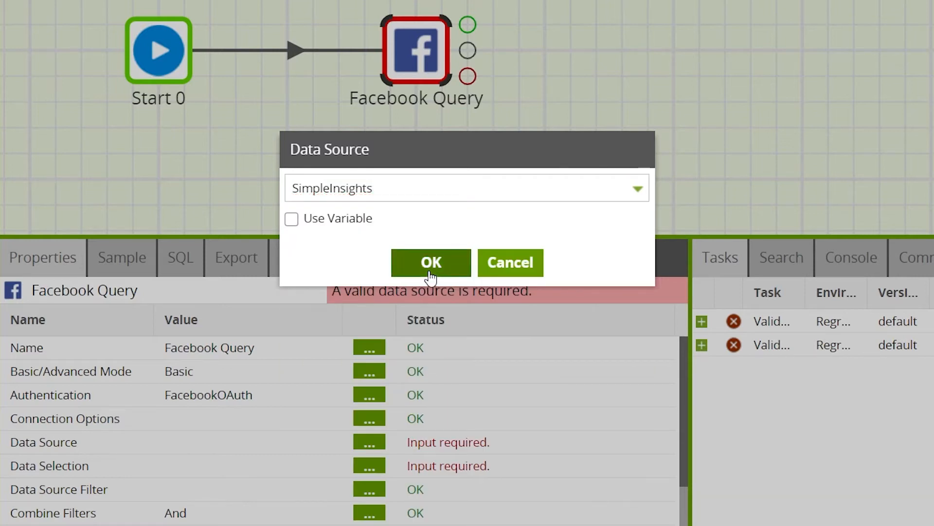
{"action": "left_click", "coordinate": [430, 275]}
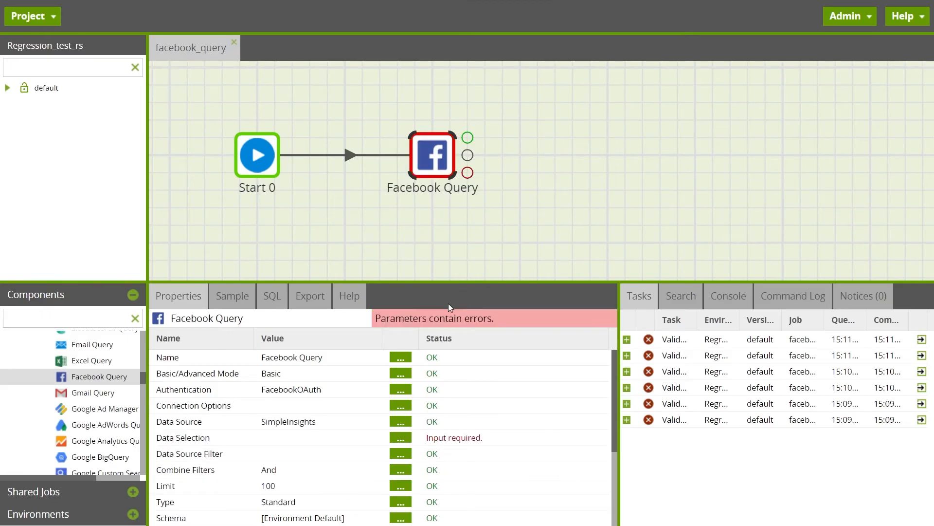
Step: Include all available columns, from RowNumber through Period, in the component's Data Selection
{"action": "left_click", "coordinate": [330, 445]}
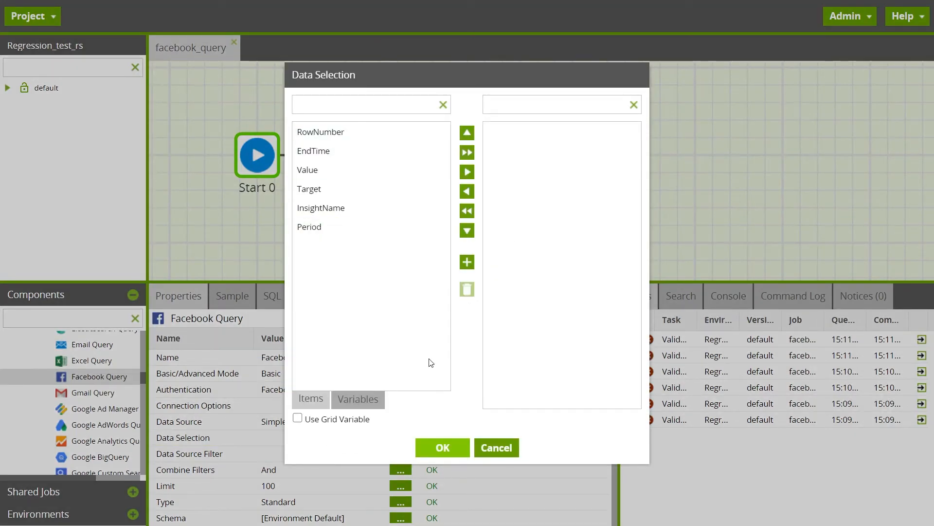
{"action": "left_click", "coordinate": [466, 158]}
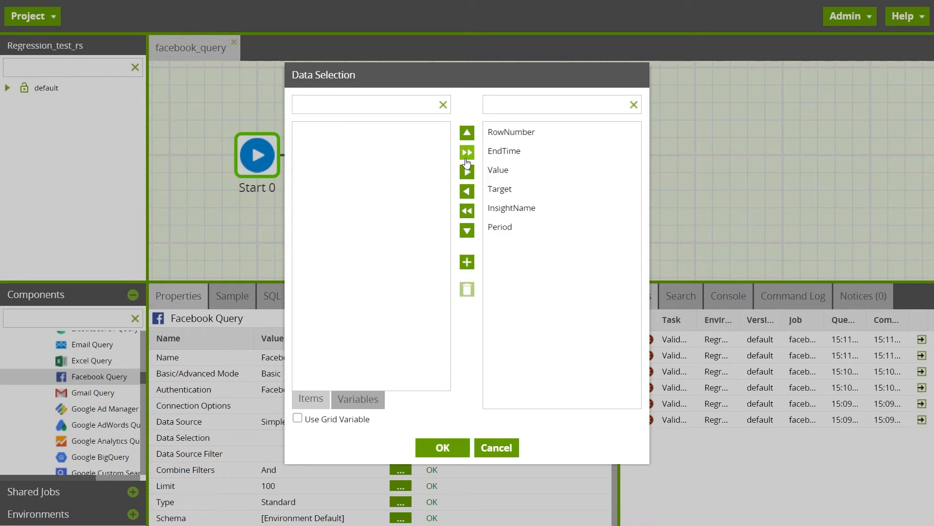
{"action": "left_click", "coordinate": [443, 451]}
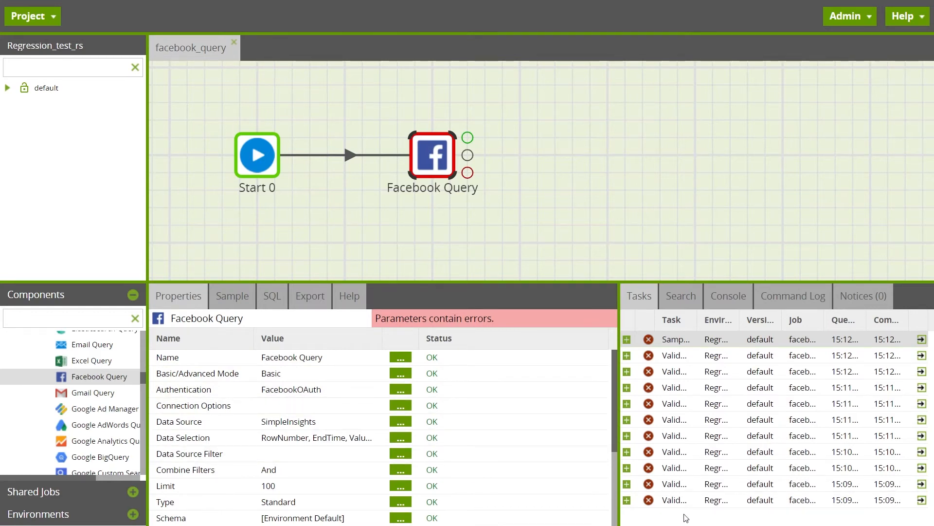
Step: Add a data source filter where Target Is Equal to the Facebook page ID
{"action": "left_click", "coordinate": [299, 451]}
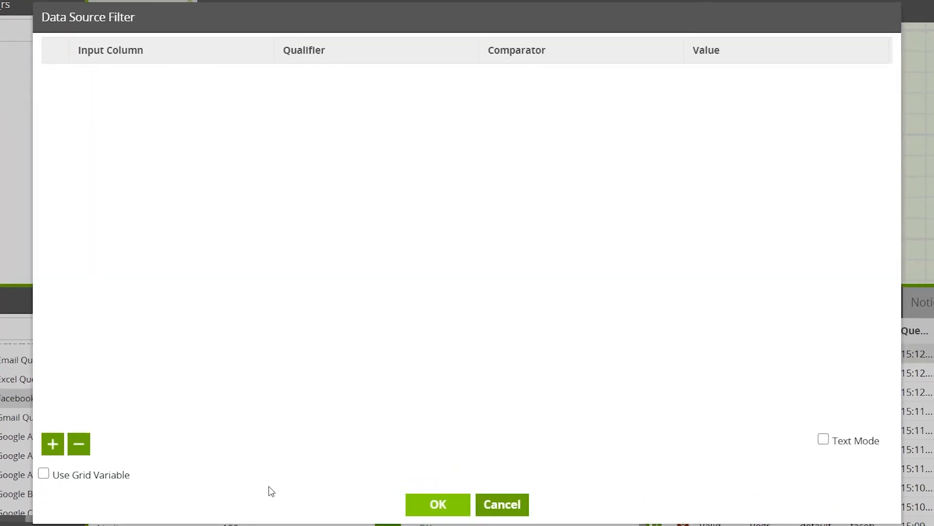
{"action": "left_click", "coordinate": [52, 444]}
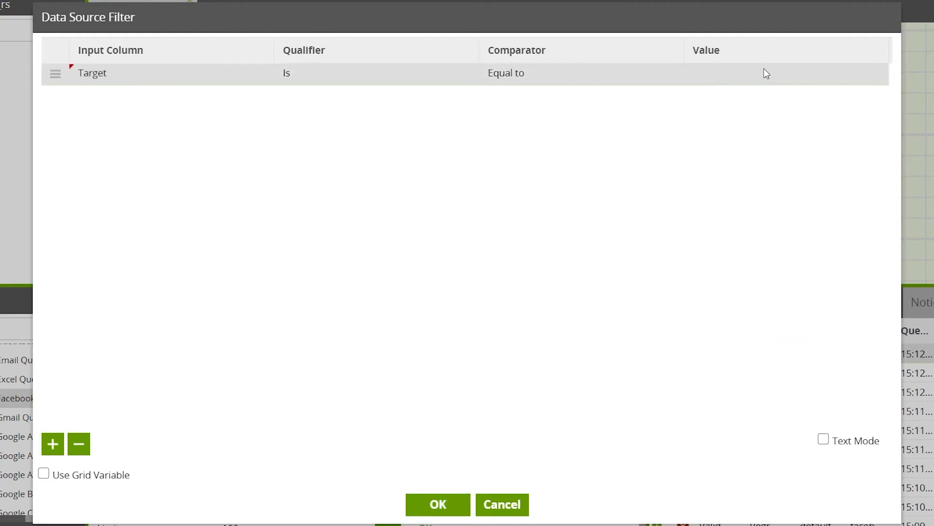
{"action": "left_click", "coordinate": [765, 69]}
{"action": "key", "text": "ctrl+v"}
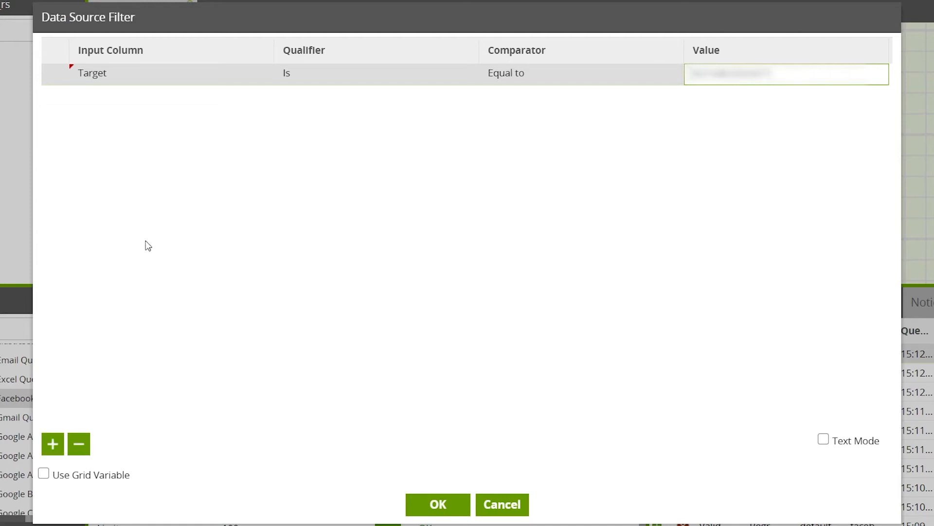
{"action": "left_click", "coordinate": [195, 246]}
Step: Add a second data source filter where InsightName Is Equal to PAGE_IMPRESSIONS
{"action": "left_click", "coordinate": [51, 443]}
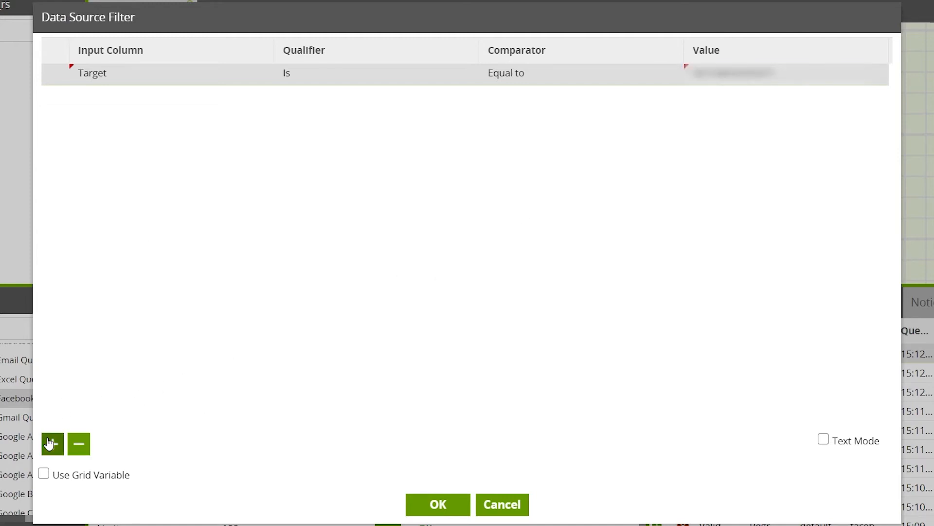
{"action": "left_click", "coordinate": [131, 97]}
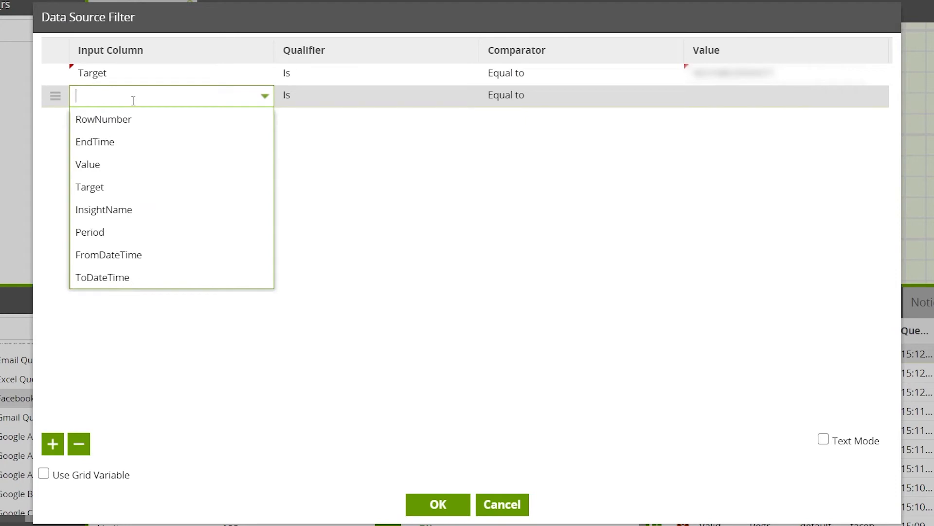
{"action": "left_click", "coordinate": [146, 221]}
{"action": "left_click", "coordinate": [764, 102]}
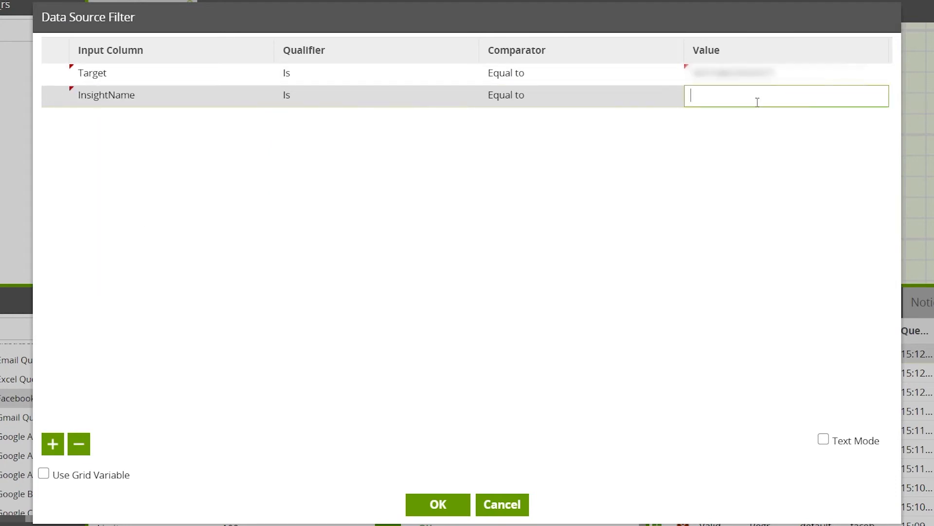
{"action": "type", "text": "PAGE_IMPRESSIONS"}
{"action": "left_click", "coordinate": [698, 220]}
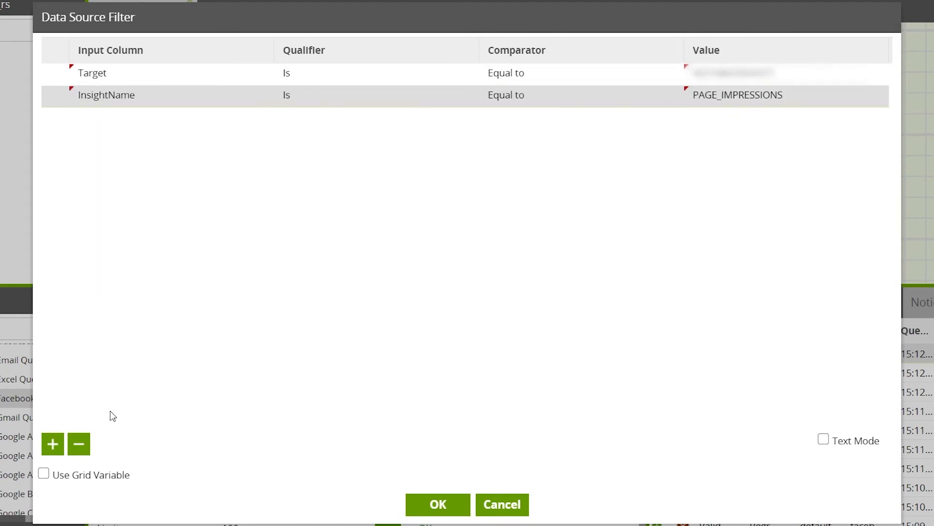
Step: Add a third filter where Period Is Equal to day, and save the data source filters
{"action": "left_click", "coordinate": [53, 444]}
{"action": "left_click", "coordinate": [131, 121]}
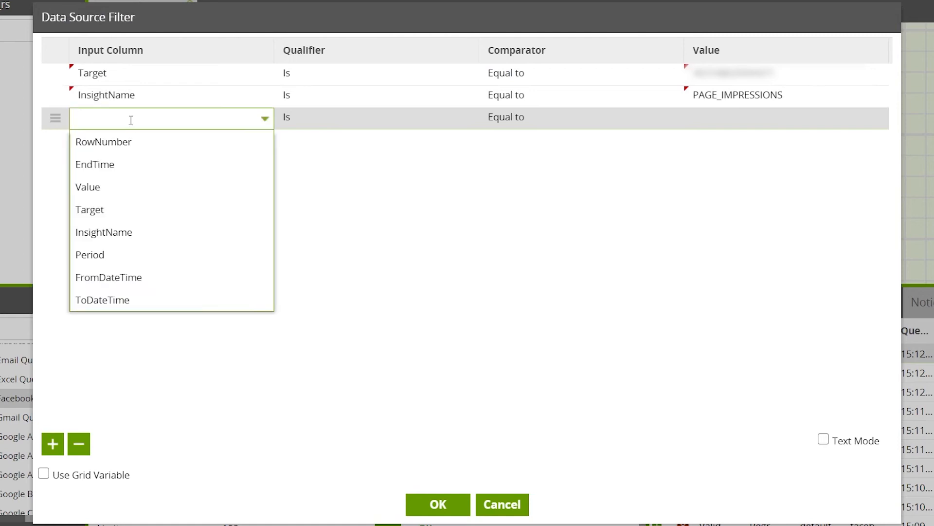
{"action": "left_click", "coordinate": [111, 255]}
{"action": "left_click", "coordinate": [786, 115]}
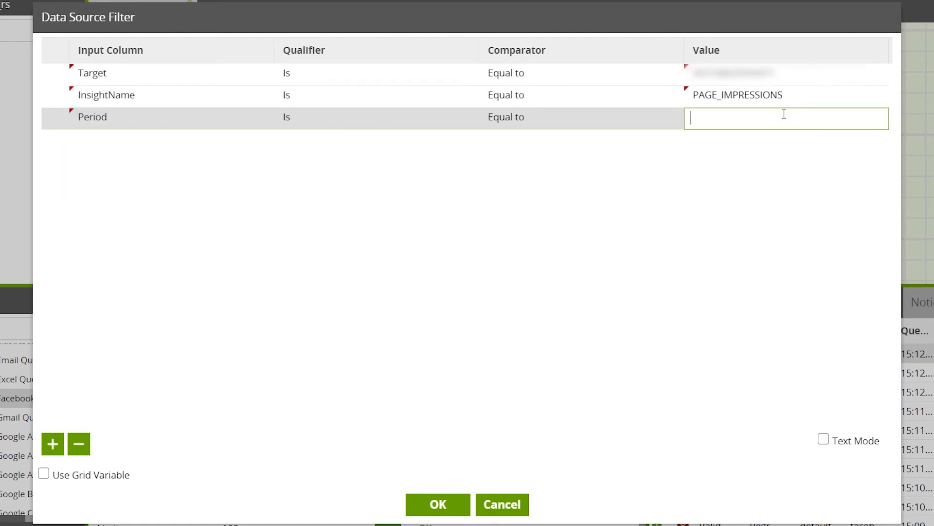
{"action": "type", "text": "day"}
{"action": "left_click", "coordinate": [500, 296]}
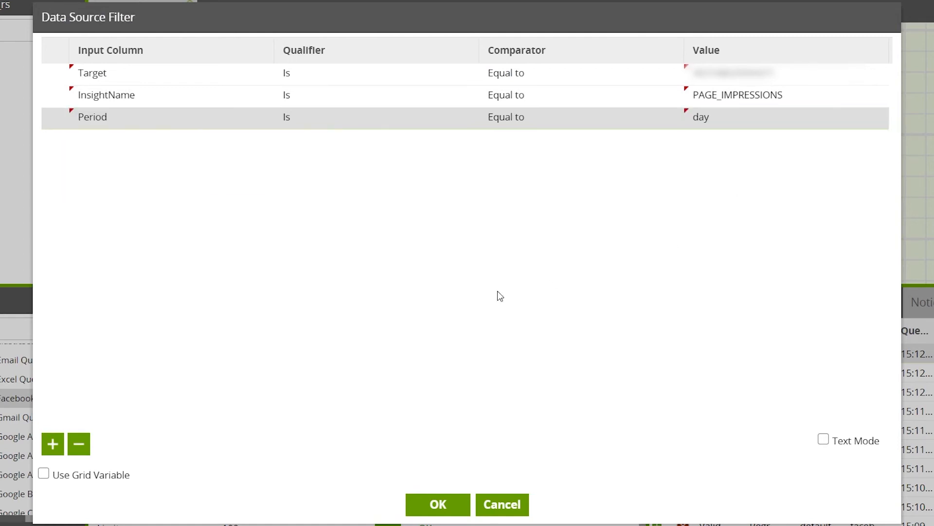
{"action": "left_click", "coordinate": [452, 508]}
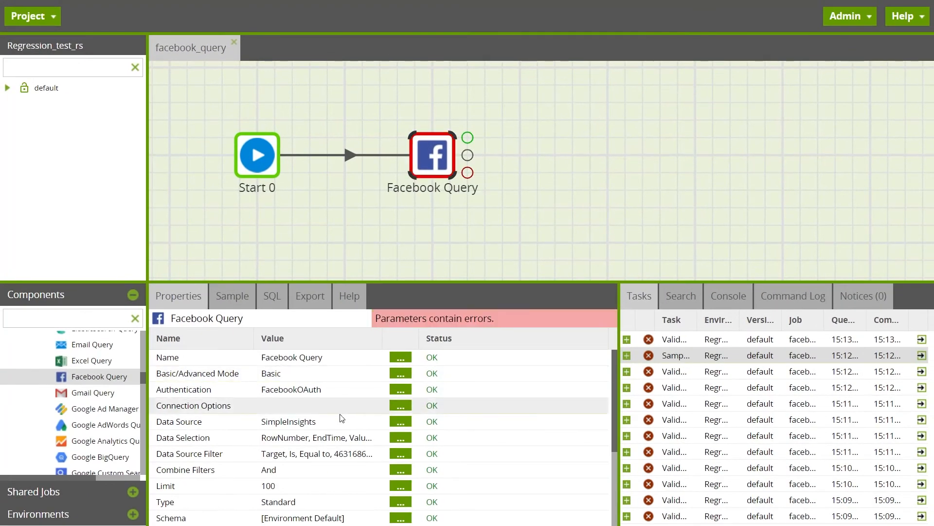
Step: Switch the Facebook Query component from Basic to Advanced mode
{"action": "double_click", "coordinate": [294, 374]}
{"action": "left_click", "coordinate": [414, 246]}
{"action": "left_click", "coordinate": [394, 276]}
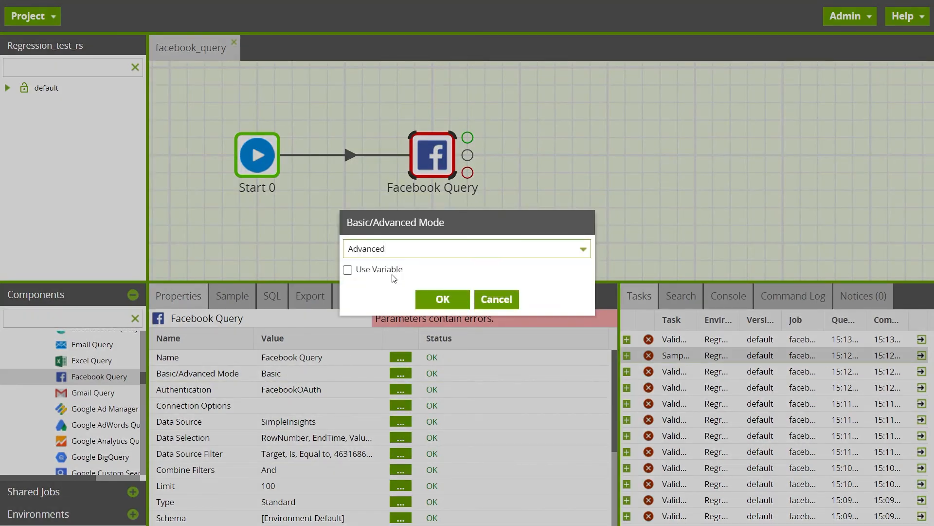
{"action": "left_click", "coordinate": [441, 299]}
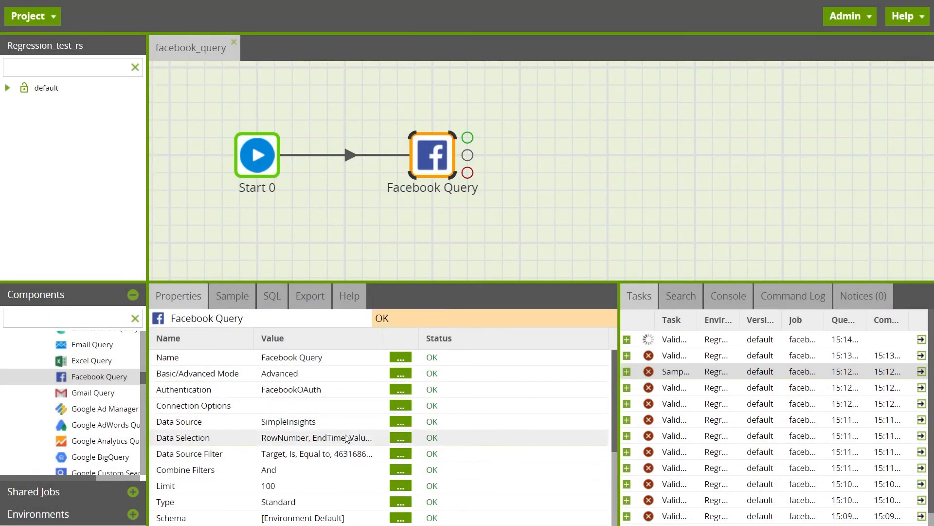
Step: Write an SQL query selecting * from SimpleInsights where Target is the page ID, InsightName = 'PAGE_IMPRESSIONS' and Period = 'day'
{"action": "double_click", "coordinate": [303, 428]}
{"action": "key", "text": "BackSpace"}
{"action": "key", "text": "BackSpace"}
{"action": "key", "text": "BackSpace"}
{"action": "type", "text": "* f"}
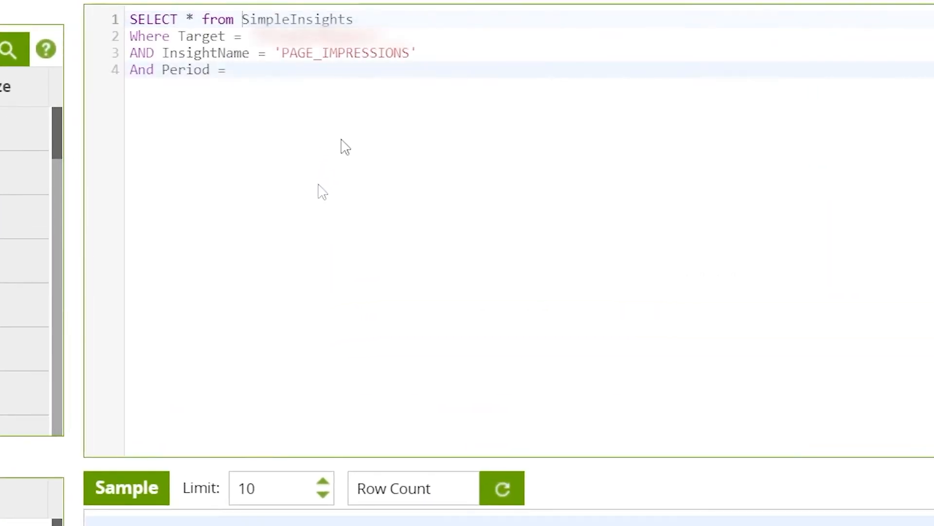
{"action": "type", "text": "'day"}
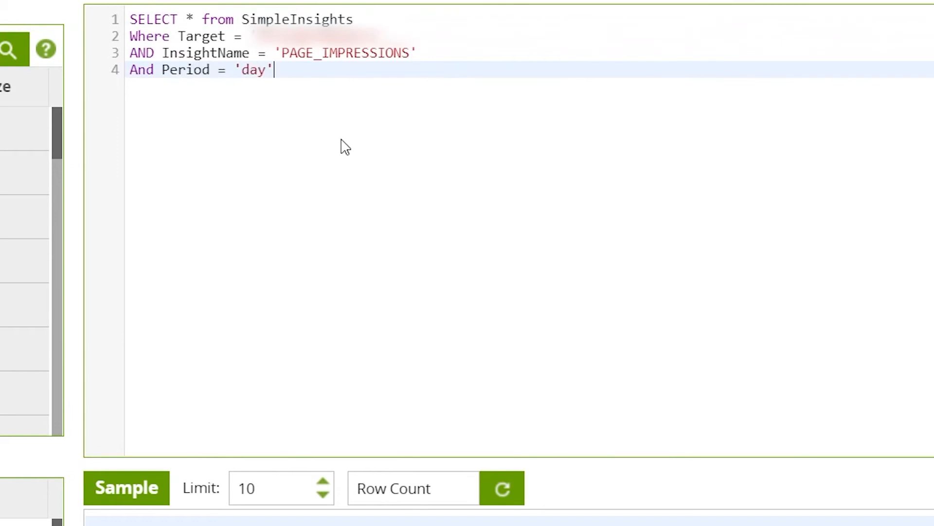
{"action": "key", "text": "Return"}
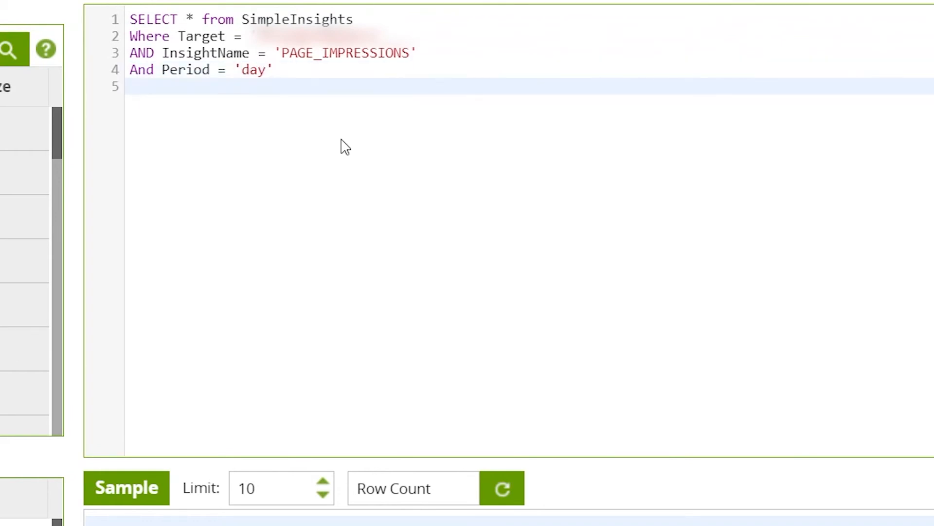
{"action": "type", "text": ";"}
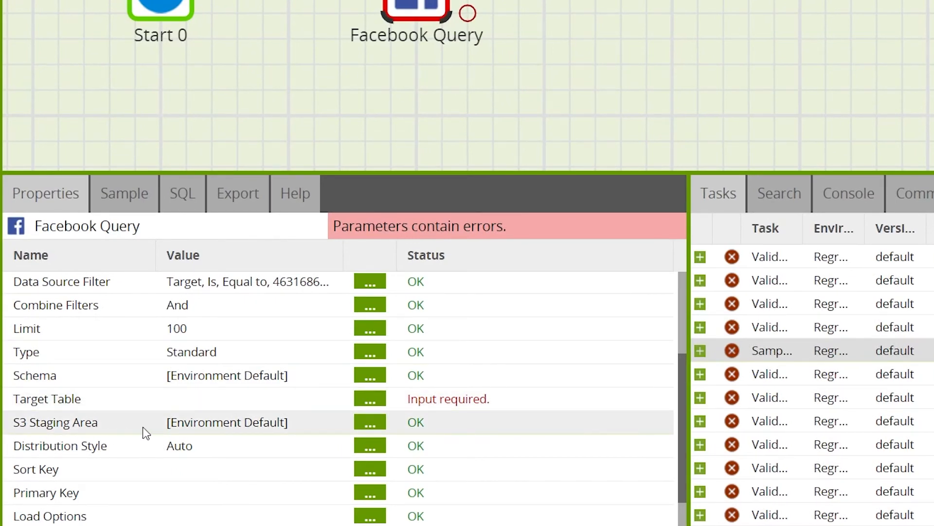
Step: Set the component's Target Table to fb_stg_page_impressions
{"action": "double_click", "coordinate": [256, 401]}
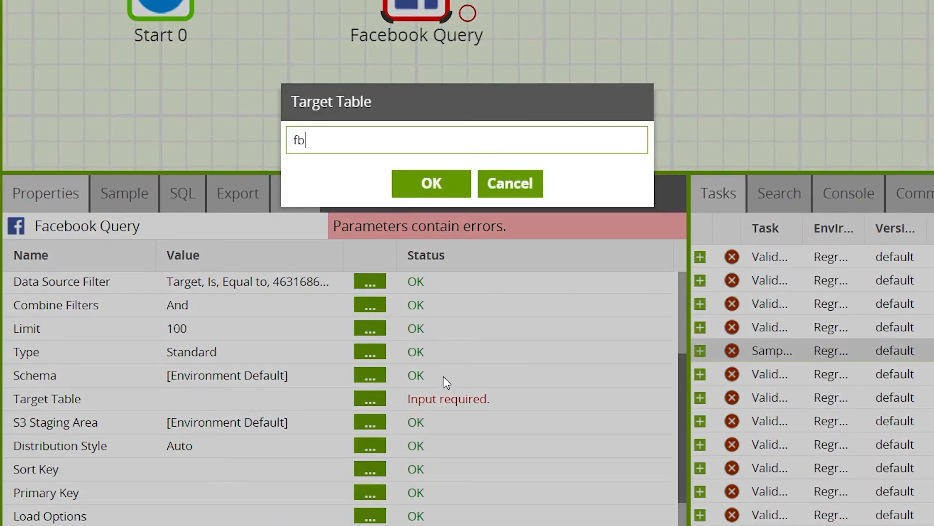
{"action": "type", "text": "fb_stg_page_impressions"}
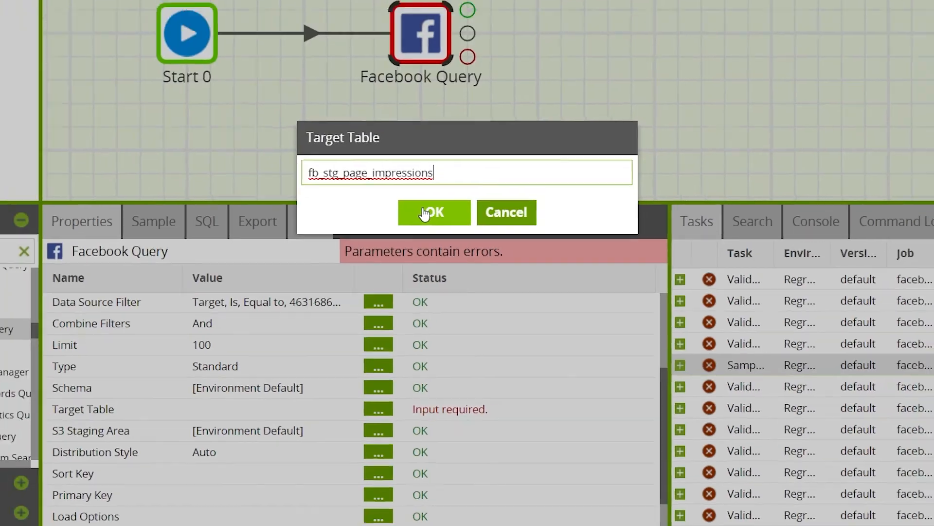
{"action": "left_click", "coordinate": [430, 183]}
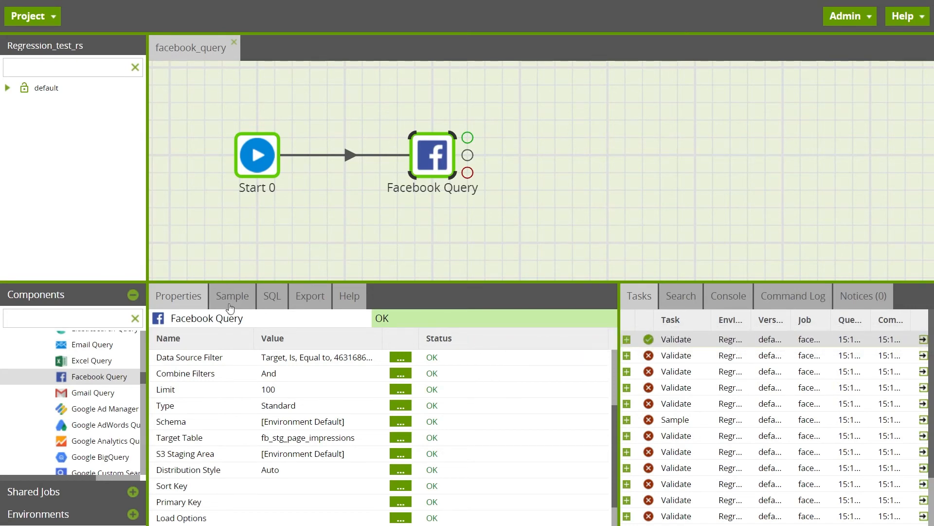
Step: Load a 10-row data sample from the Facebook Query component to check its output
{"action": "left_click", "coordinate": [231, 298]}
{"action": "left_click", "coordinate": [175, 320]}
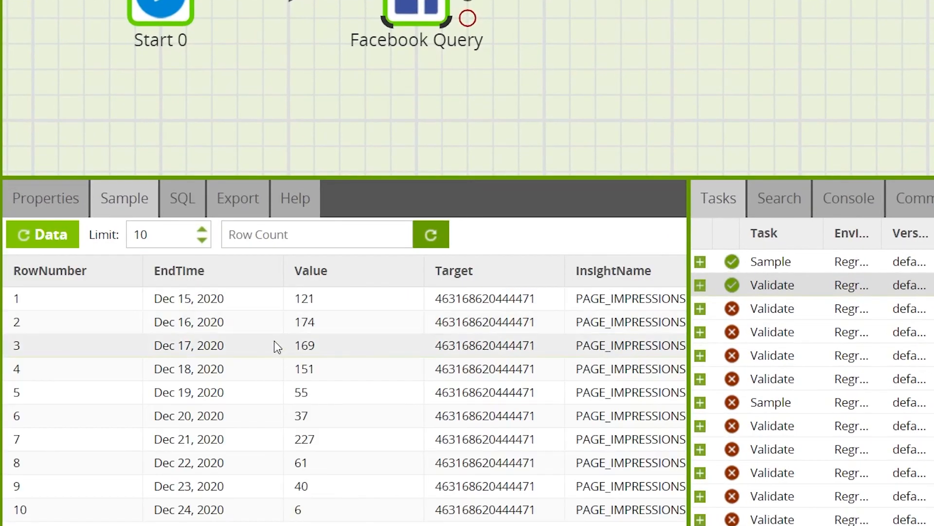
{"action": "mouse_move", "coordinate": [292, 525]}
{"action": "left_mouse_down"}
{"action": "mouse_move", "coordinate": [413, 525]}
{"action": "mouse_move", "coordinate": [292, 525]}
{"action": "left_mouse_up"}
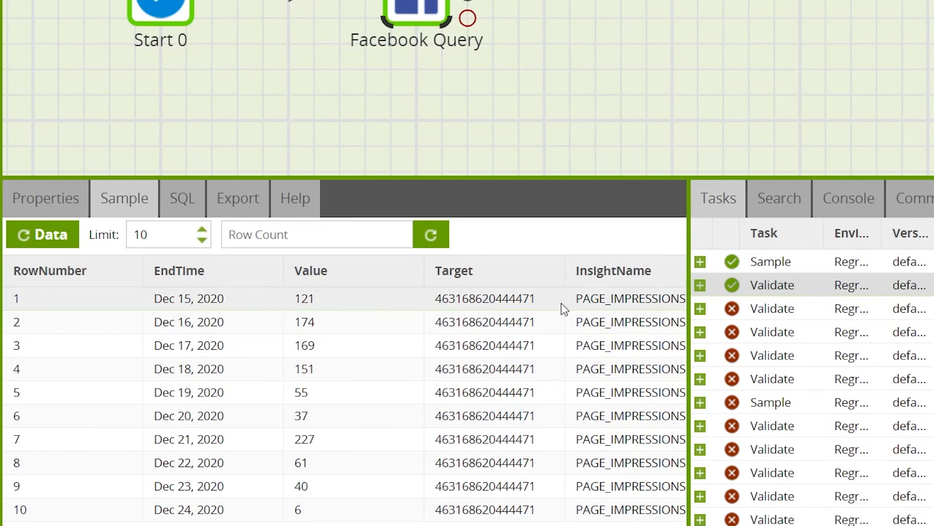
Step: Run the facebook_query job in the current environment and review the details of its run task
{"action": "left_click", "coordinate": [249, 94]}
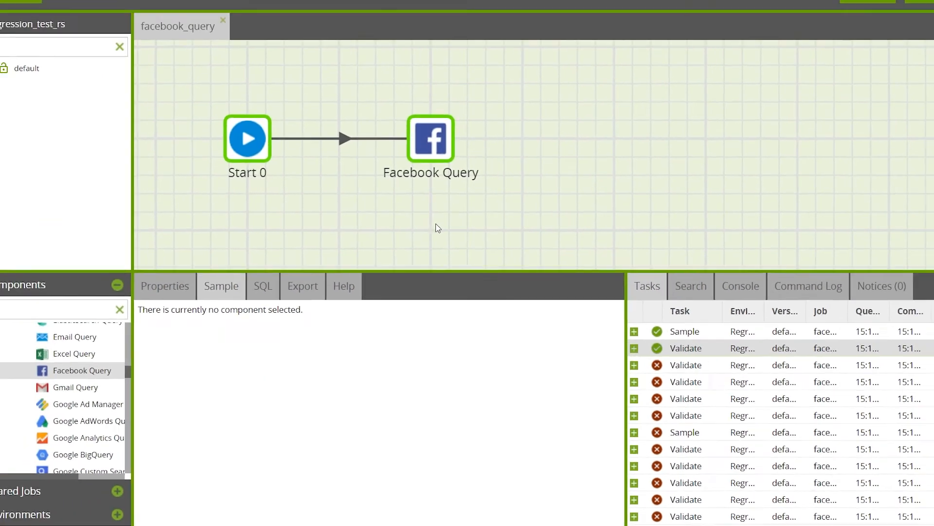
{"action": "right_click", "coordinate": [370, 206]}
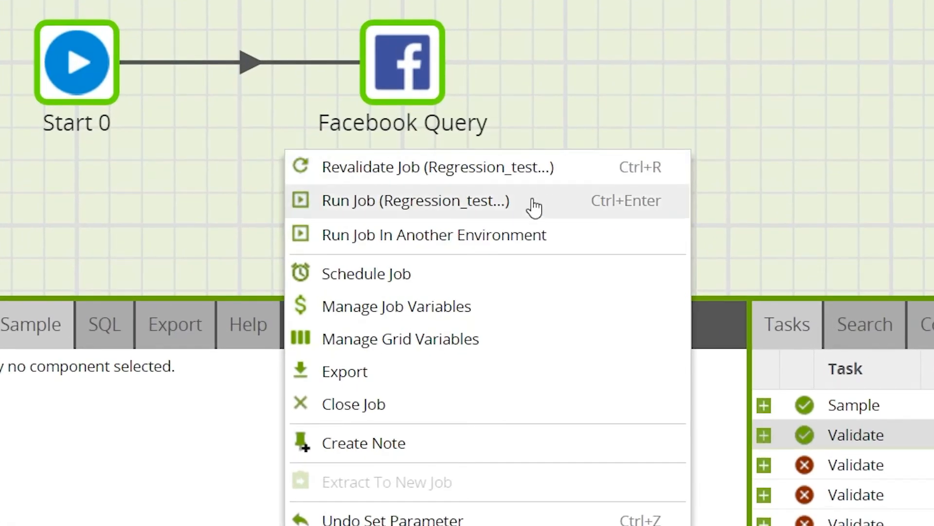
{"action": "left_click", "coordinate": [522, 210]}
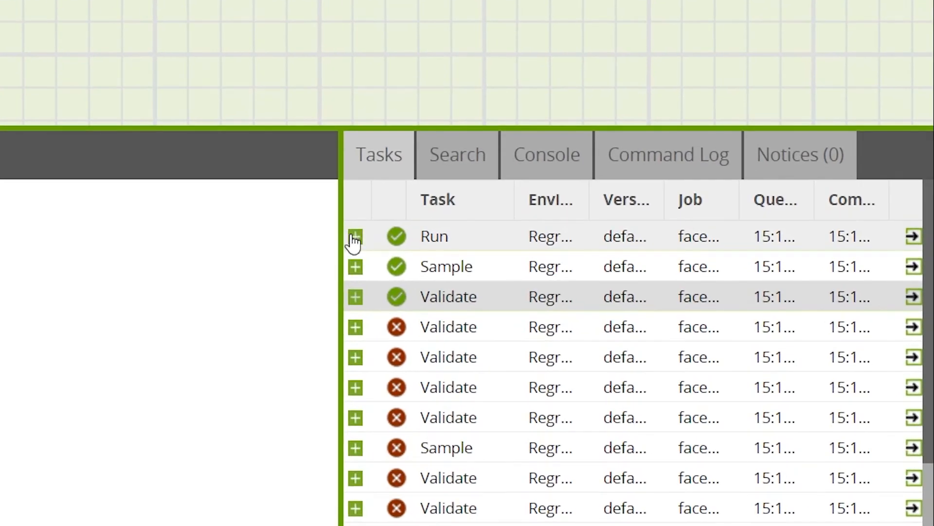
{"action": "left_click", "coordinate": [355, 237]}
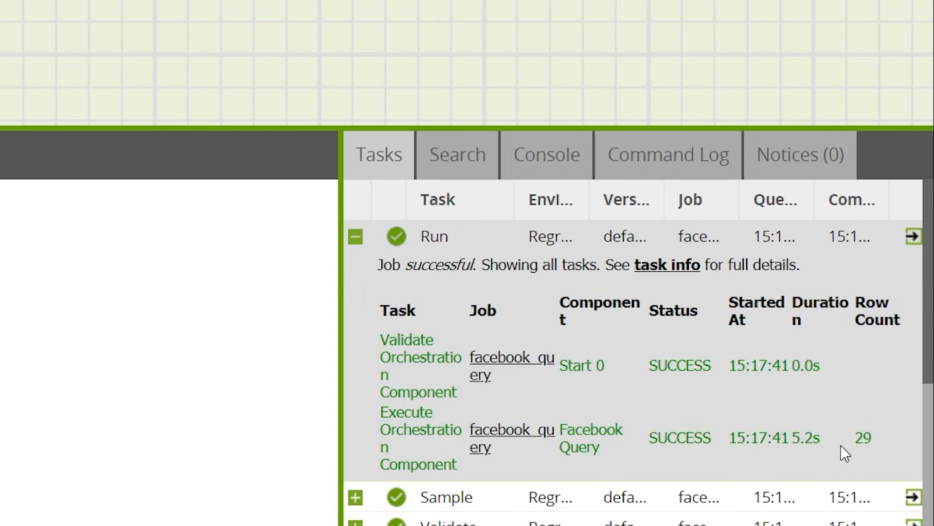
{"action": "left_click", "coordinate": [356, 237]}
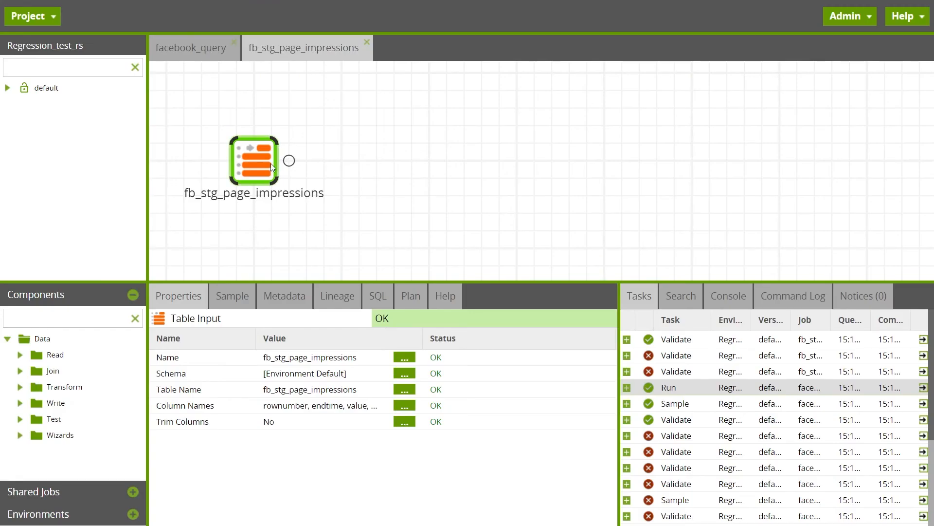
Step: Sample the data in the fb_stg_page_impressions Table Input component to check the loaded rows
{"action": "left_click", "coordinate": [242, 298]}
{"action": "left_click", "coordinate": [182, 324]}
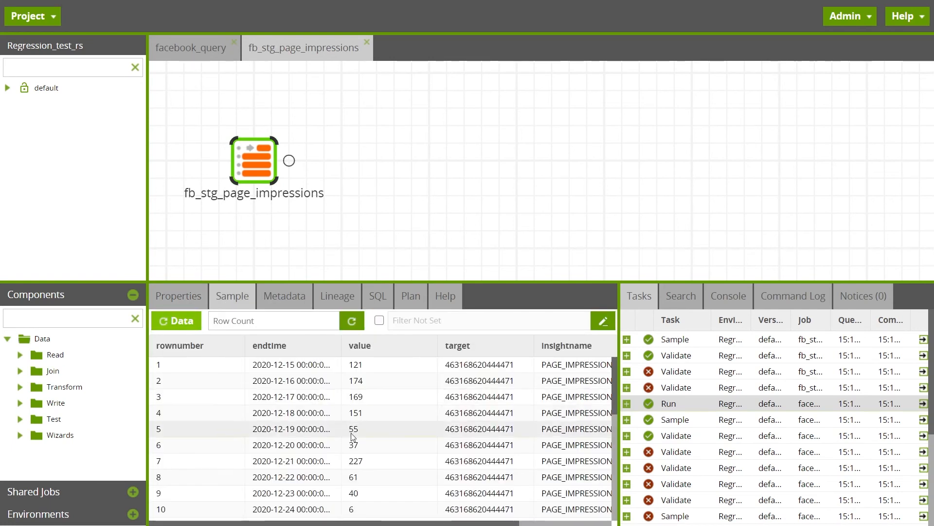
Step: Look through the sampled rows and columns of the fb_stg_page_impressions table
{"action": "scroll", "coordinate": [475, 469], "scroll_direction": "right", "scroll_amount": 3}
{"action": "scroll", "coordinate": [389, 448], "scroll_direction": "left", "scroll_amount": 3}
{"action": "scroll", "coordinate": [321, 430], "scroll_direction": "down", "scroll_amount": 6}
{"action": "scroll", "coordinate": [321, 431], "scroll_direction": "up", "scroll_amount": 6}
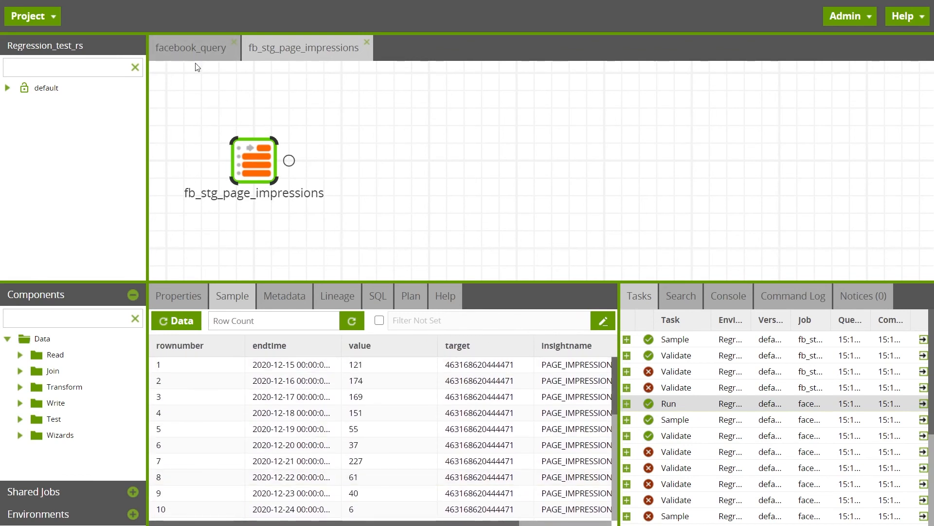
Step: In the facebook_query job, add a Data Source Filter condition to the Facebook Query component for FromDateTime equal to 12/12/2020
{"action": "left_click", "coordinate": [195, 49]}
{"action": "left_click", "coordinate": [413, 152]}
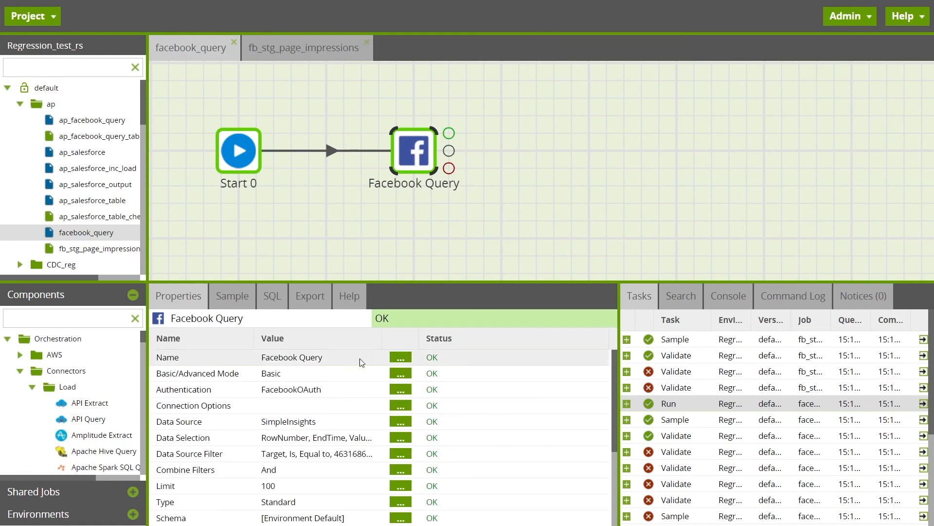
{"action": "left_click", "coordinate": [334, 456]}
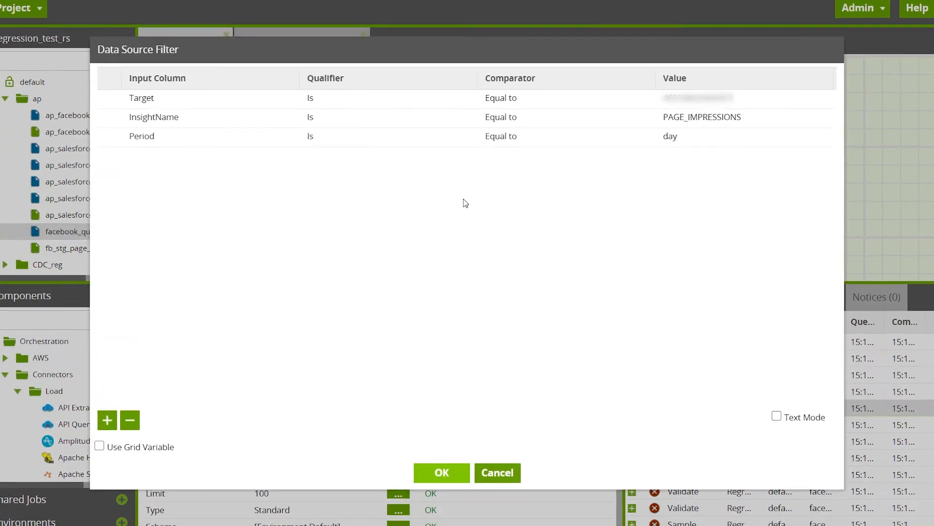
{"action": "left_click", "coordinate": [105, 418]}
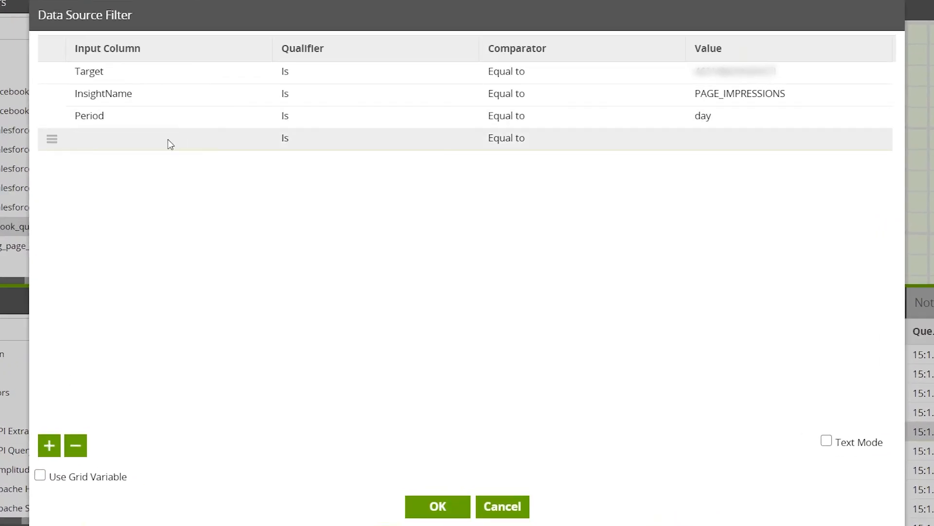
{"action": "left_click", "coordinate": [165, 141]}
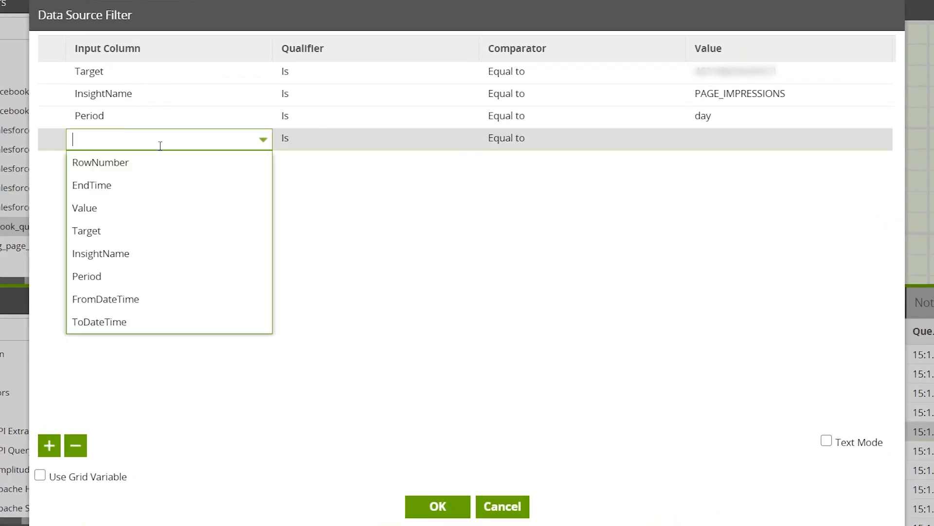
{"action": "left_click", "coordinate": [156, 298]}
{"action": "left_click", "coordinate": [723, 139]}
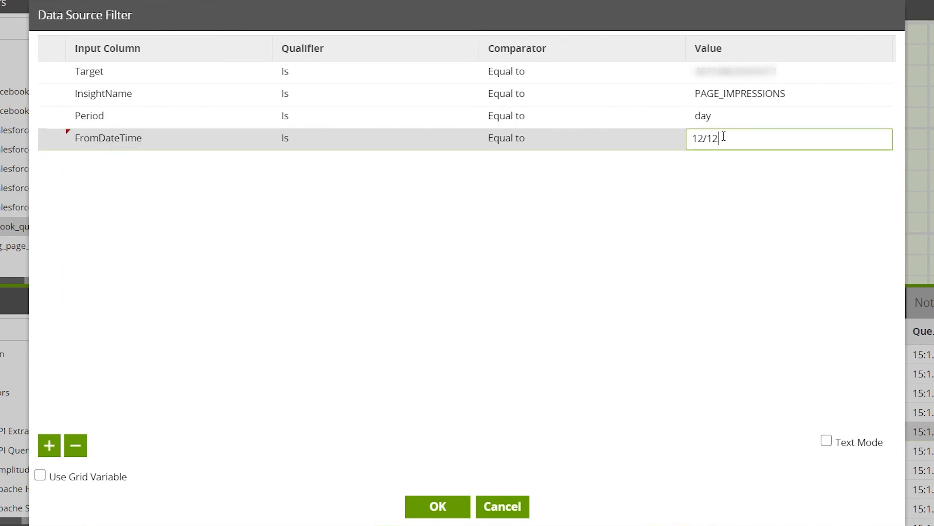
{"action": "type", "text": "12/12/2020"}
{"action": "key", "text": "Return"}
Step: Add another filter condition for ToDateTime equal to 12/19/2020 and apply the Data Source Filter
{"action": "left_click", "coordinate": [47, 454]}
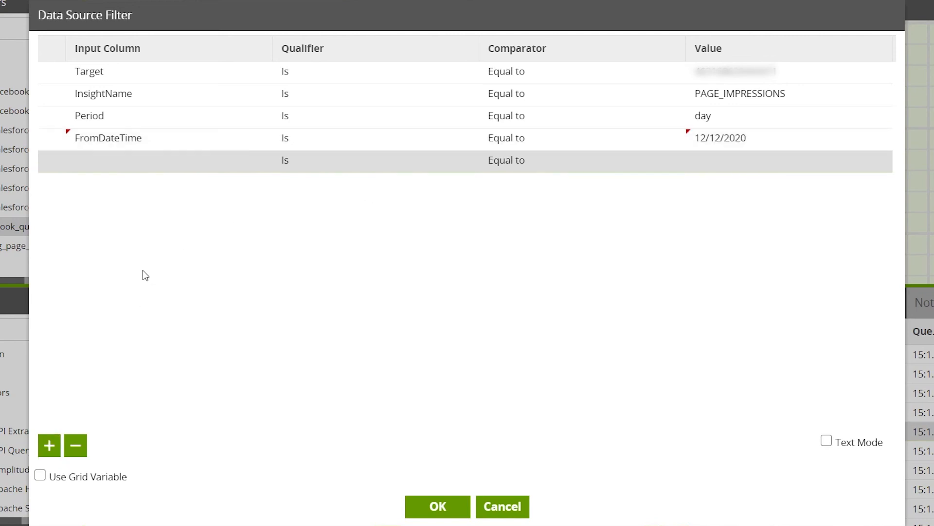
{"action": "left_click", "coordinate": [108, 163]}
{"action": "left_click", "coordinate": [134, 354]}
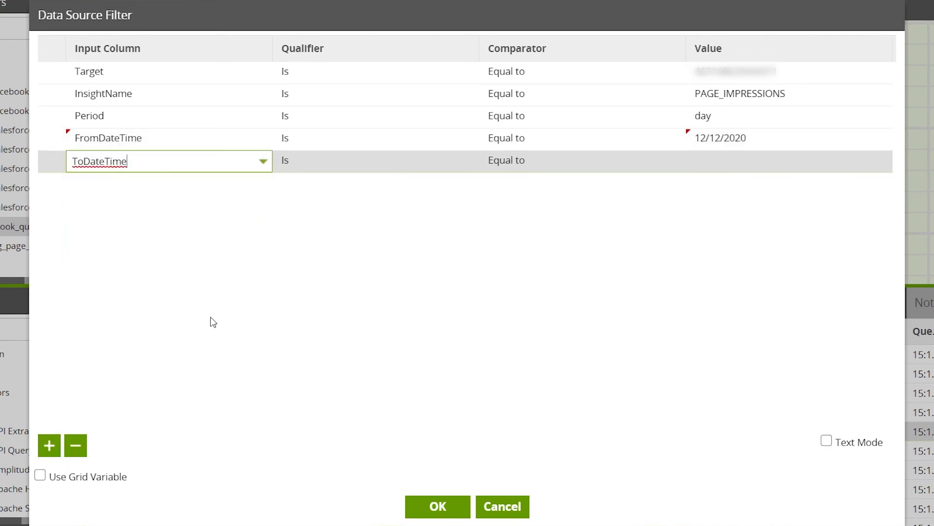
{"action": "left_click", "coordinate": [712, 162]}
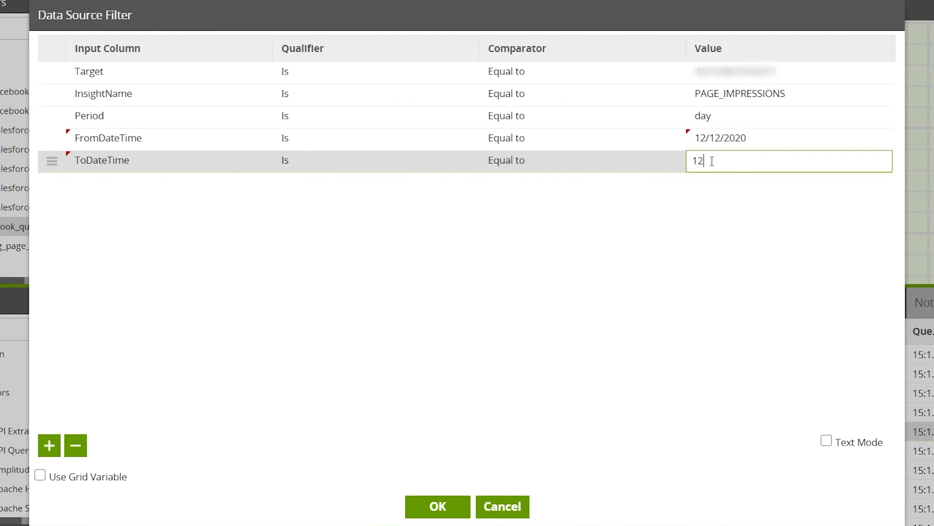
{"action": "type", "text": "12/19/2020"}
{"action": "left_click", "coordinate": [450, 505]}
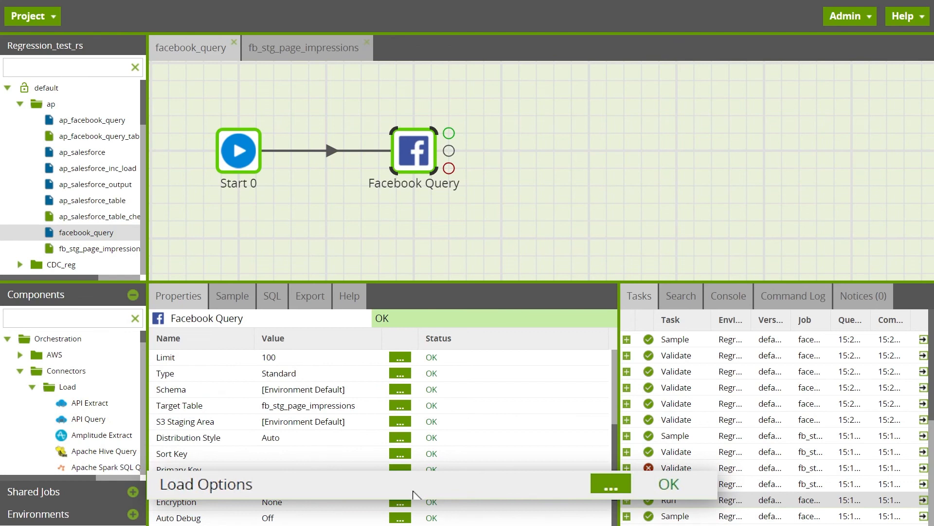
Step: Add the Recreate Target Table load option to the Facebook Query component and set it to Off
{"action": "left_click", "coordinate": [401, 486]}
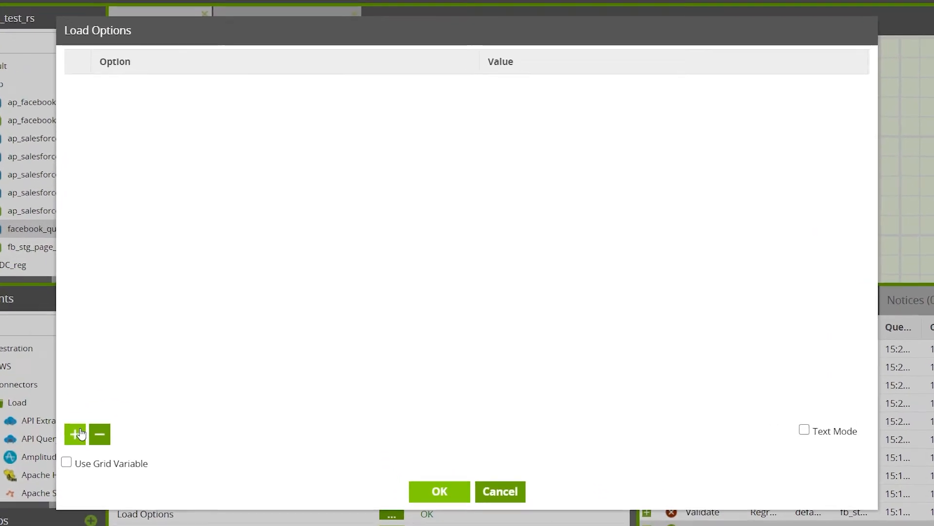
{"action": "left_click", "coordinate": [80, 434]}
{"action": "left_click", "coordinate": [215, 85]}
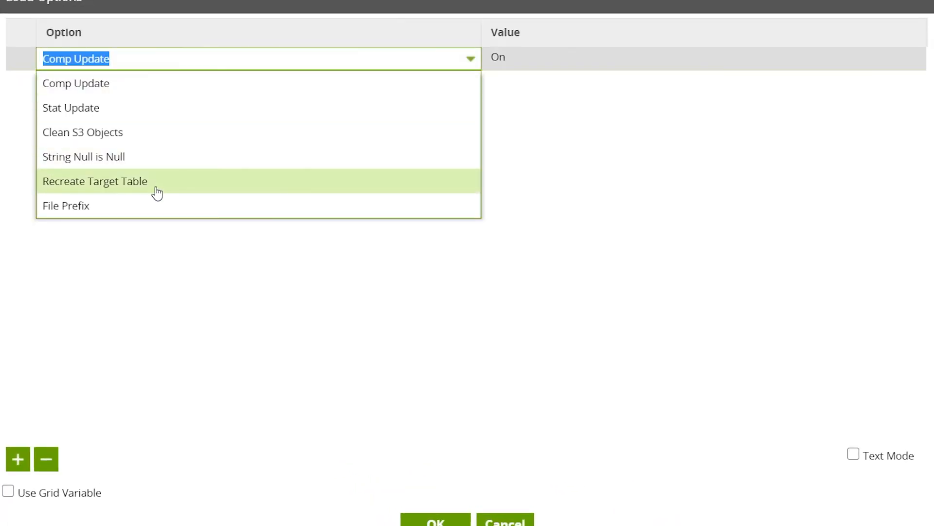
{"action": "left_click", "coordinate": [156, 182]}
{"action": "left_click", "coordinate": [720, 60]}
{"action": "left_click", "coordinate": [584, 116]}
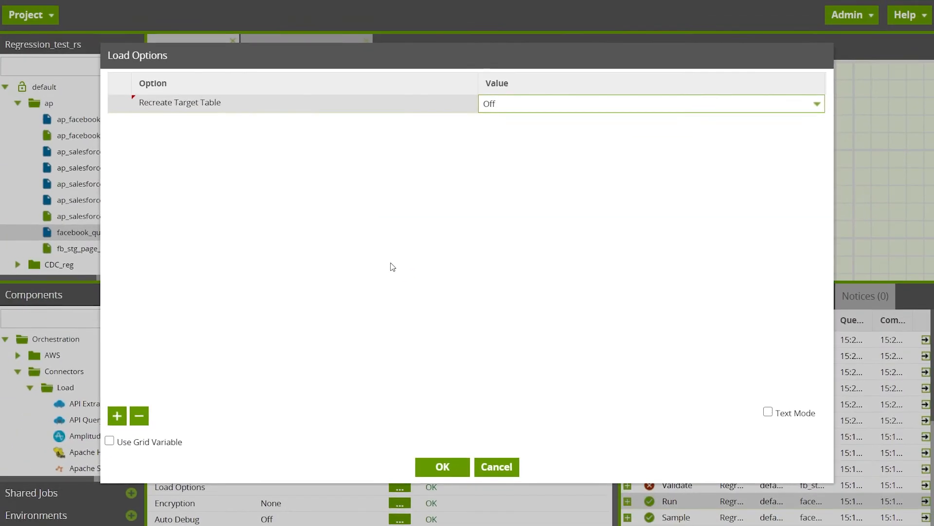
{"action": "left_click", "coordinate": [436, 519]}
{"action": "scroll", "coordinate": [434, 428], "scroll_direction": "up", "scroll_amount": 4}
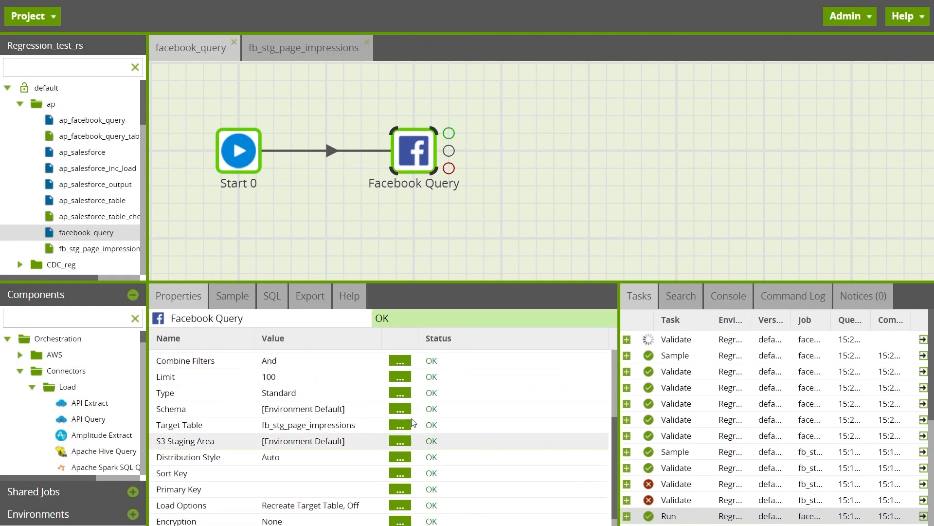